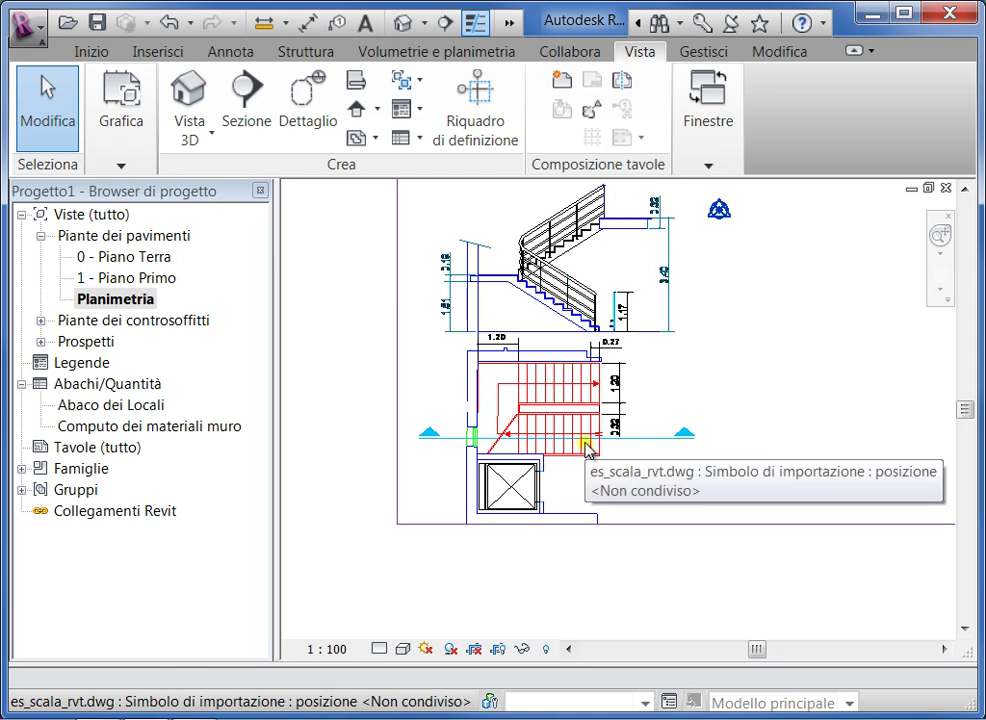
# Zoom in and select the imported stair drawing, then deselect it and return to Planimetria
pyautogui.scroll(2, 587, 449)
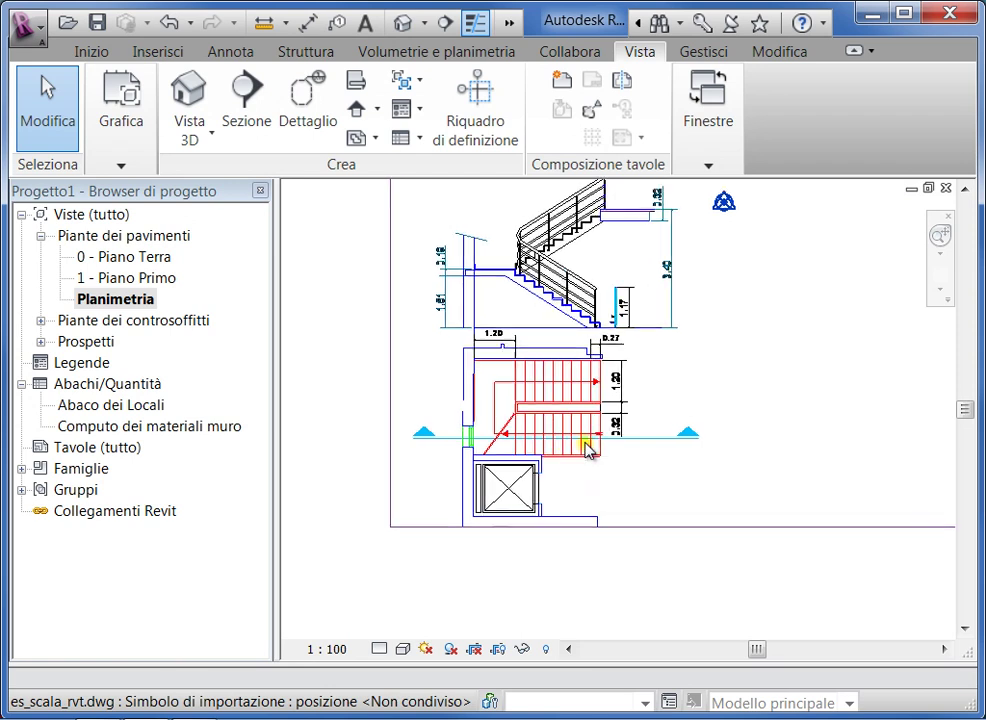
pyautogui.scroll(1, 585, 444)
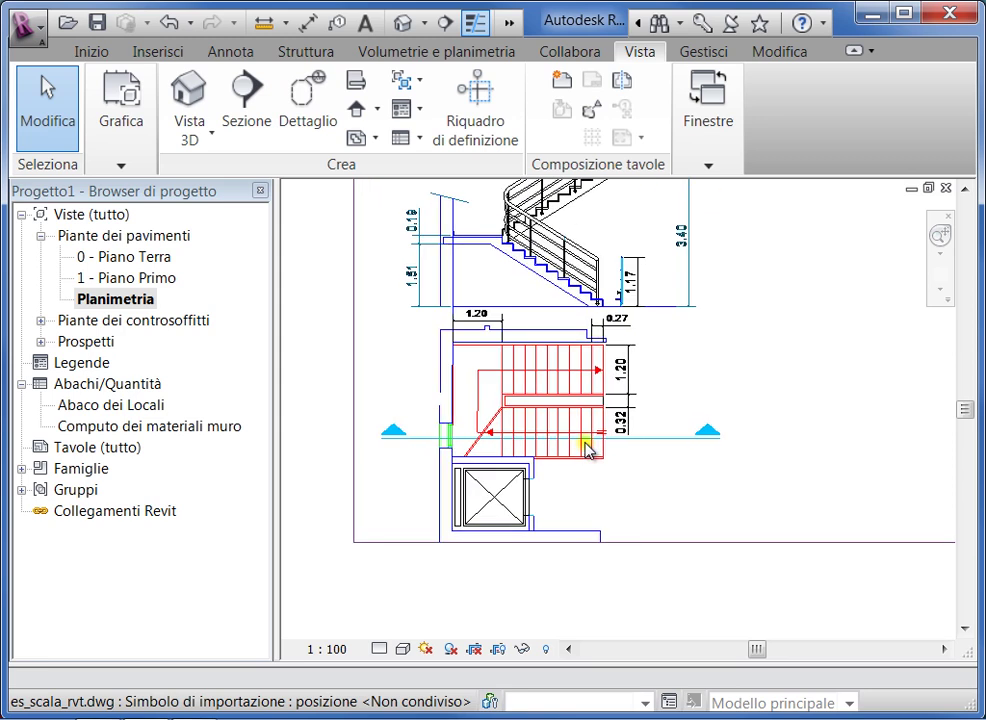
pyautogui.scroll(1, 565, 395)
pyautogui.click(557, 396)
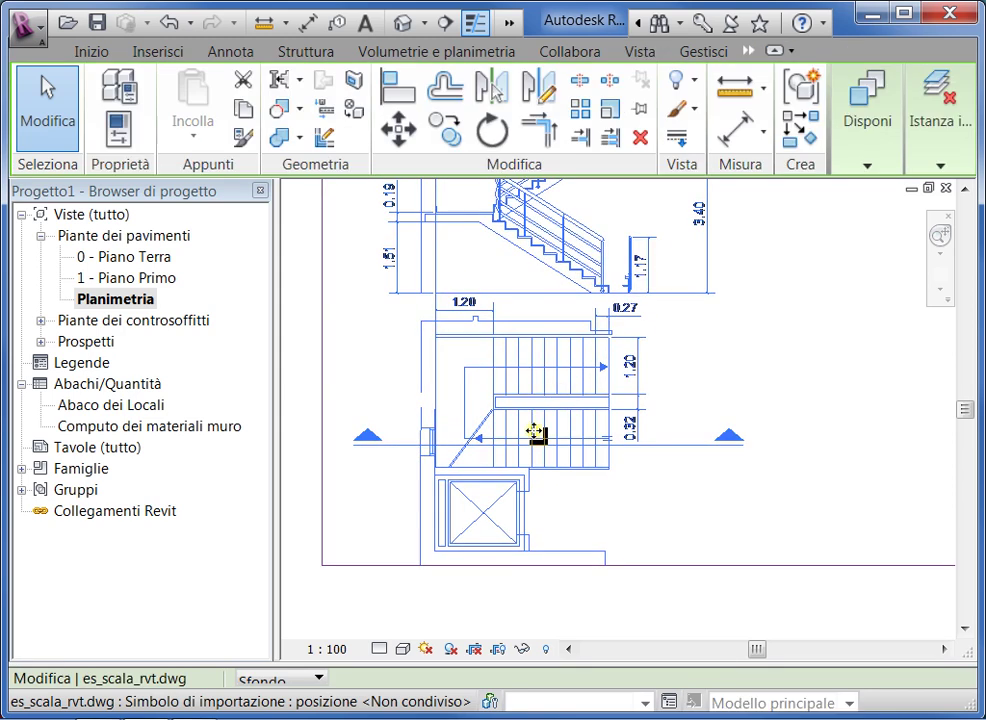
pyautogui.click(442, 570)
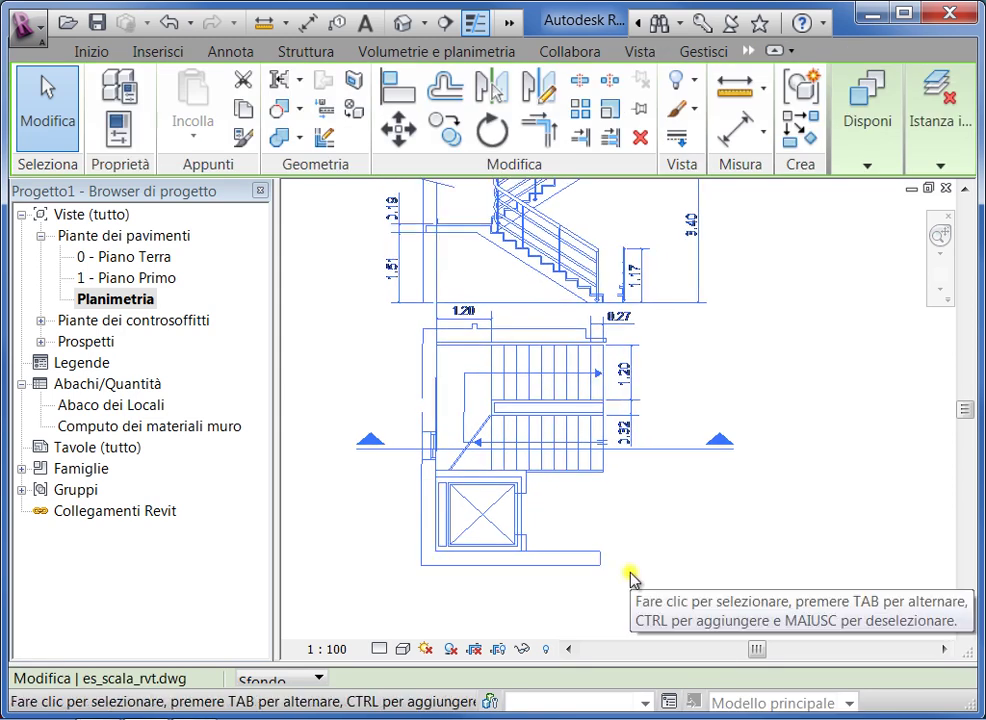
pyautogui.click(541, 408)
pyautogui.scroll(-2, 541, 405)
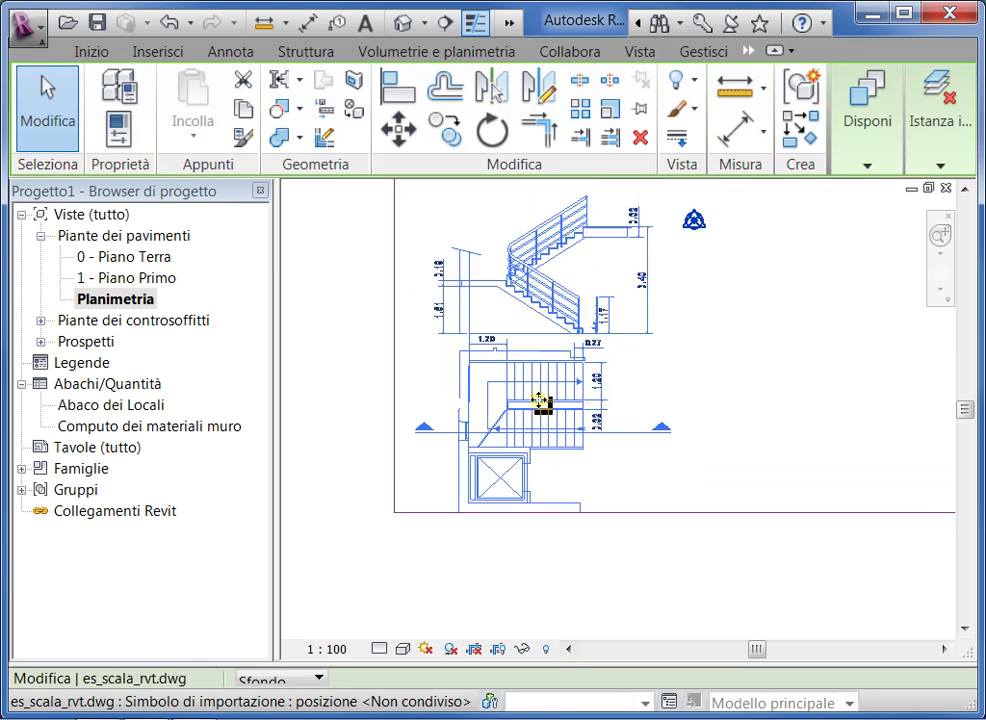
pyautogui.scroll(-2, 541, 405)
pyautogui.scroll(2, 541, 402)
pyautogui.scroll(1, 541, 402)
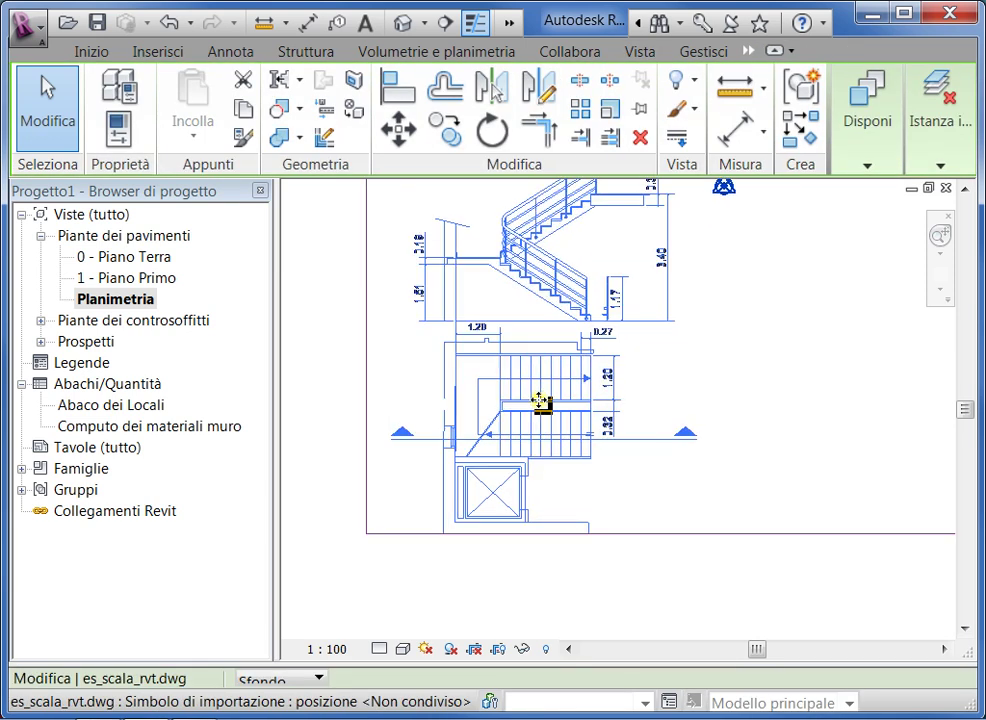
pyautogui.click(110, 300)
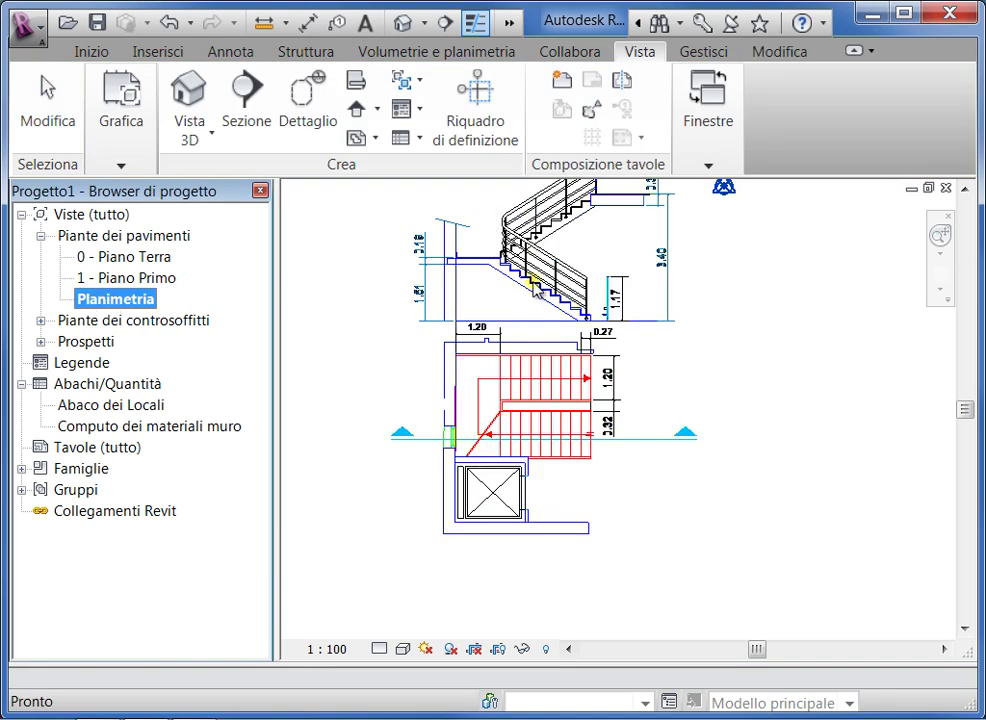
# Inspect the imported drawing near the 1.20 dimension and in the stair section
pyautogui.click(631, 405)
pyautogui.scroll(2, 632, 410)
pyautogui.scroll(1, 632, 410)
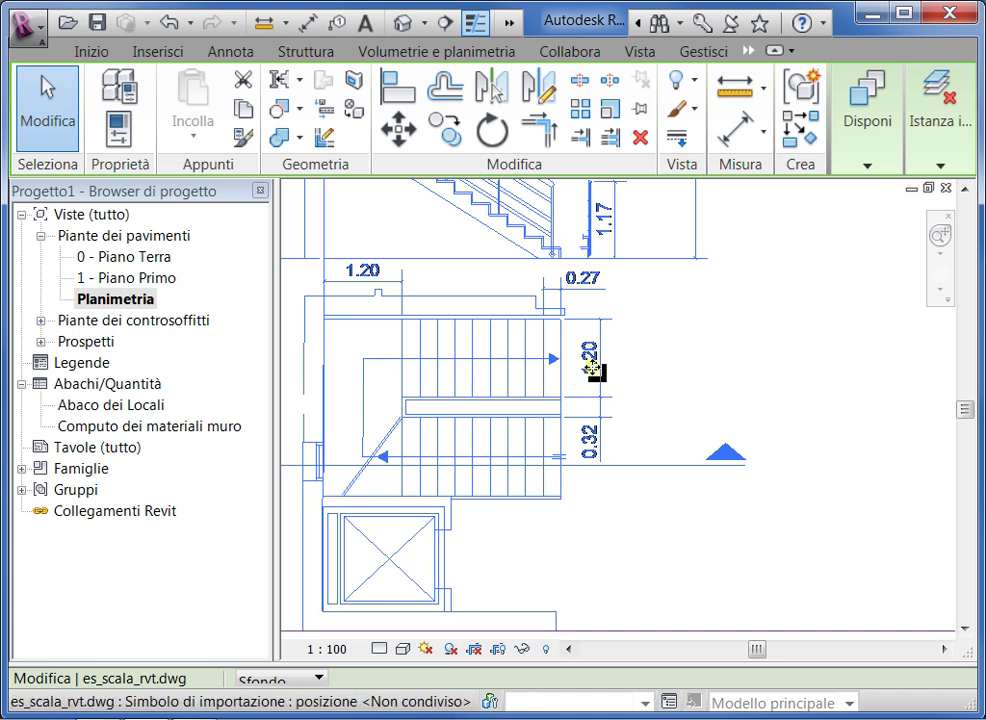
pyautogui.scroll(1, 592, 370)
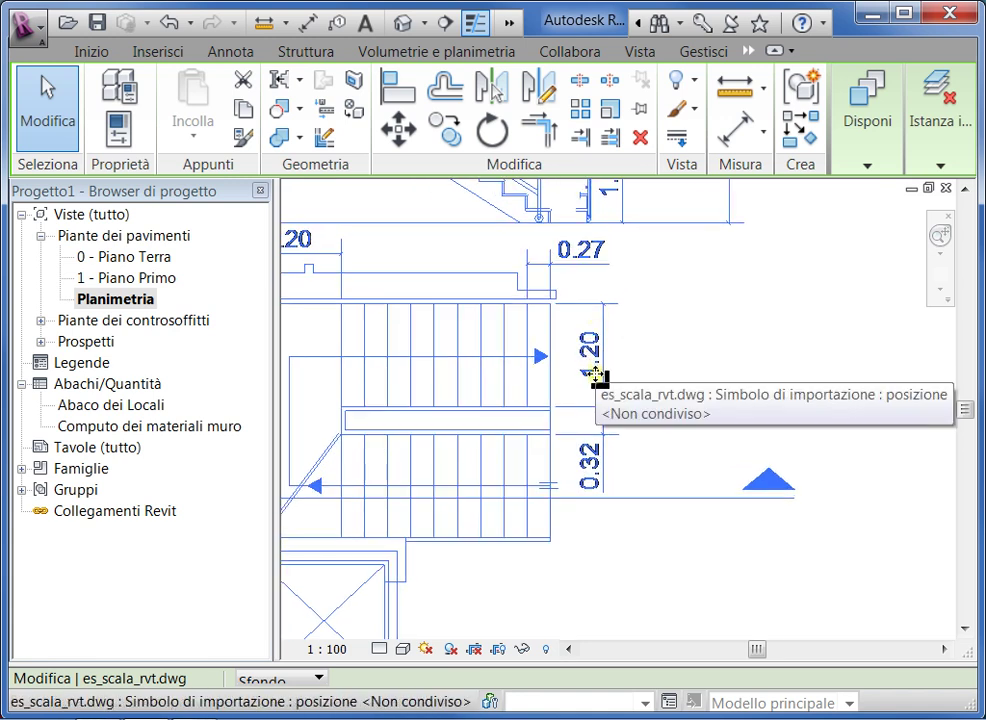
pyautogui.click(614, 404)
pyautogui.scroll(1, 543, 440)
pyautogui.scroll(1, 546, 410)
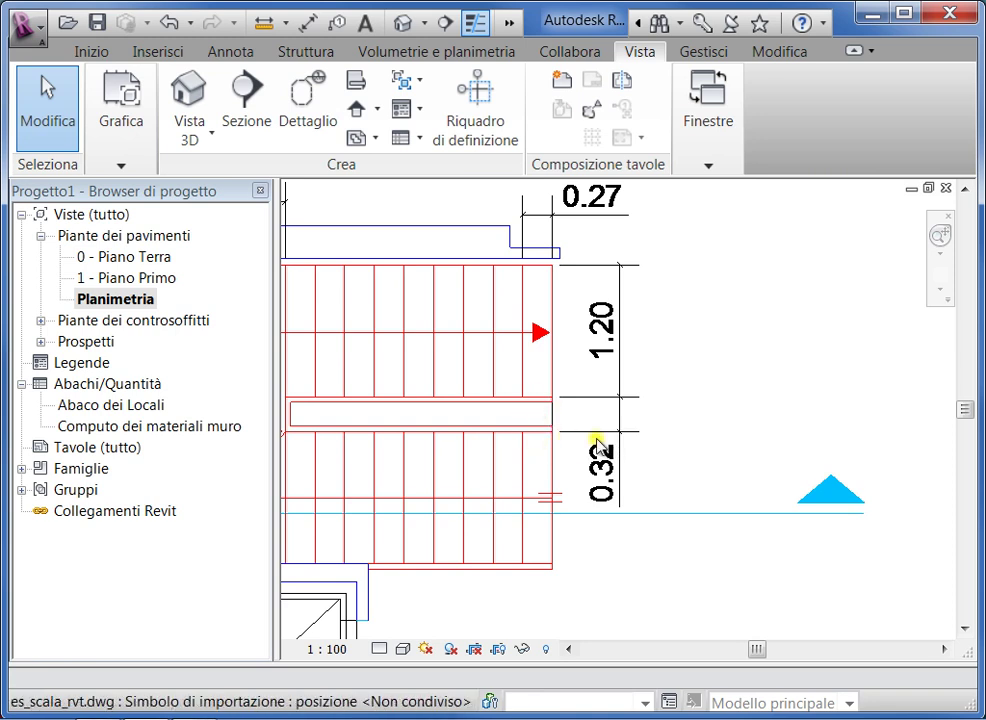
pyautogui.scroll(-1, 616, 451)
pyautogui.scroll(-1, 616, 451)
pyautogui.scroll(-1, 614, 453)
pyautogui.scroll(-1, 614, 451)
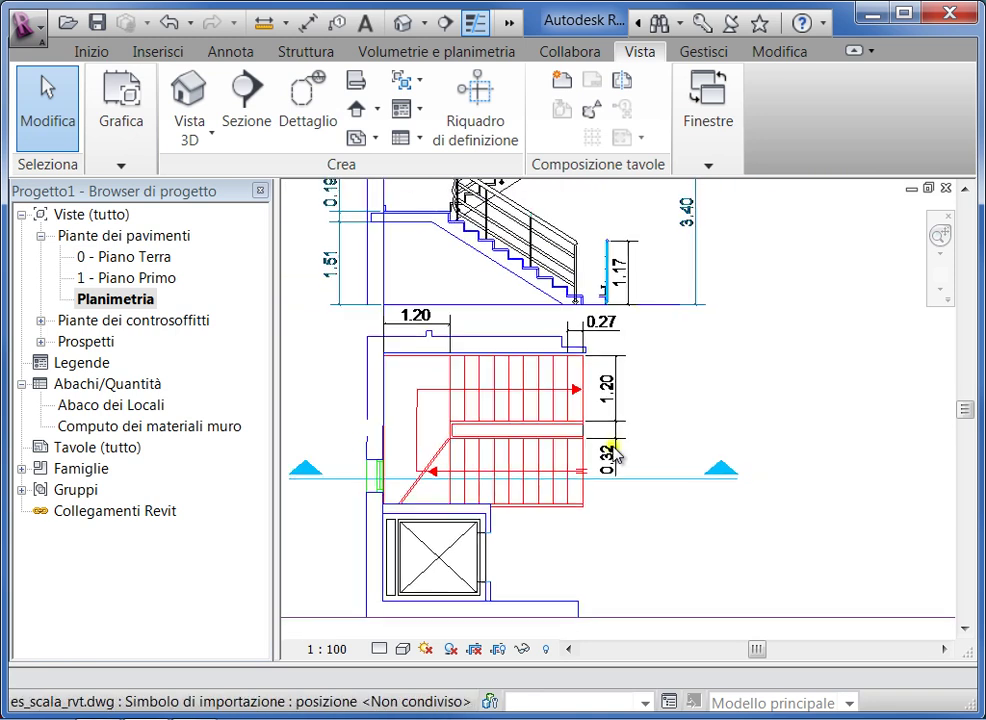
pyautogui.scroll(-1, 613, 451)
pyautogui.scroll(1, 607, 183)
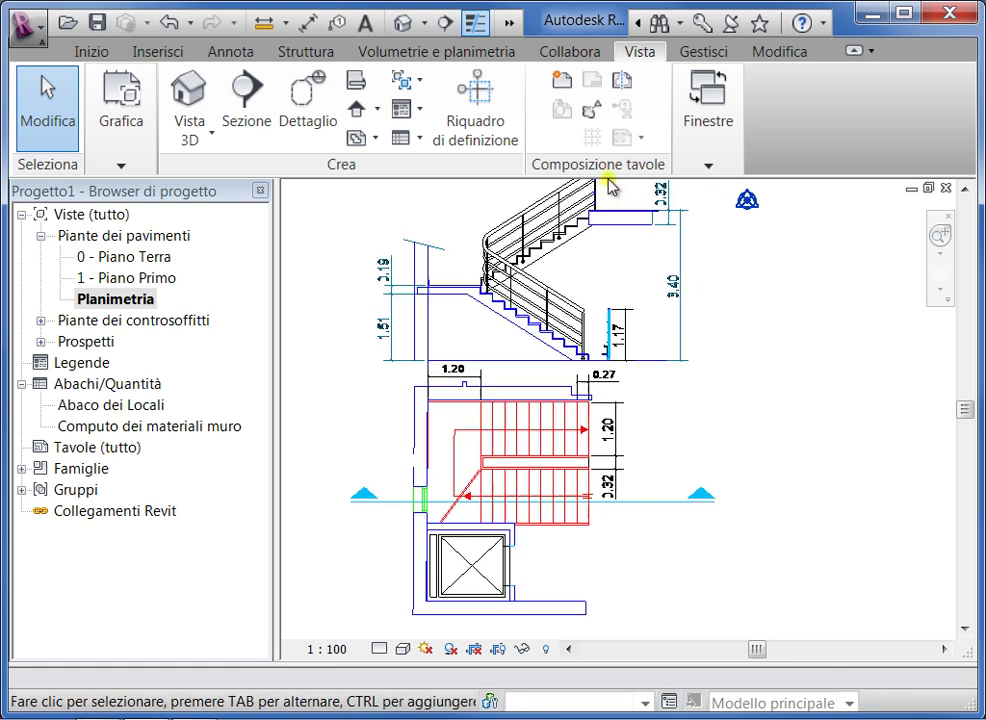
pyautogui.scroll(1, 607, 183)
pyautogui.scroll(1, 610, 185)
pyautogui.scroll(1, 607, 183)
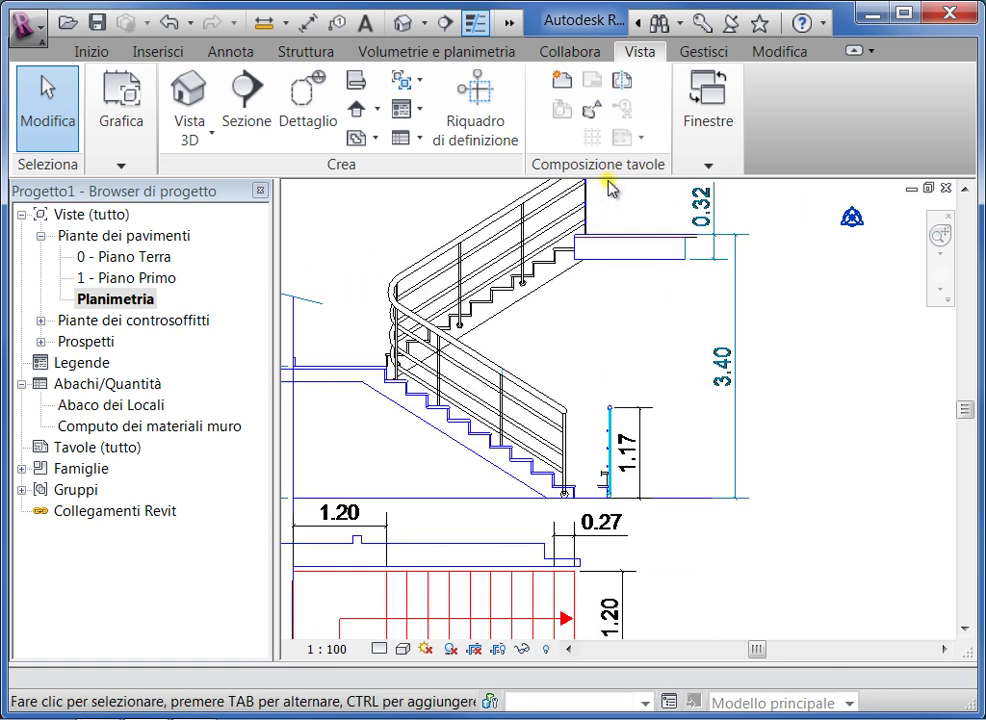
pyautogui.click(735, 355)
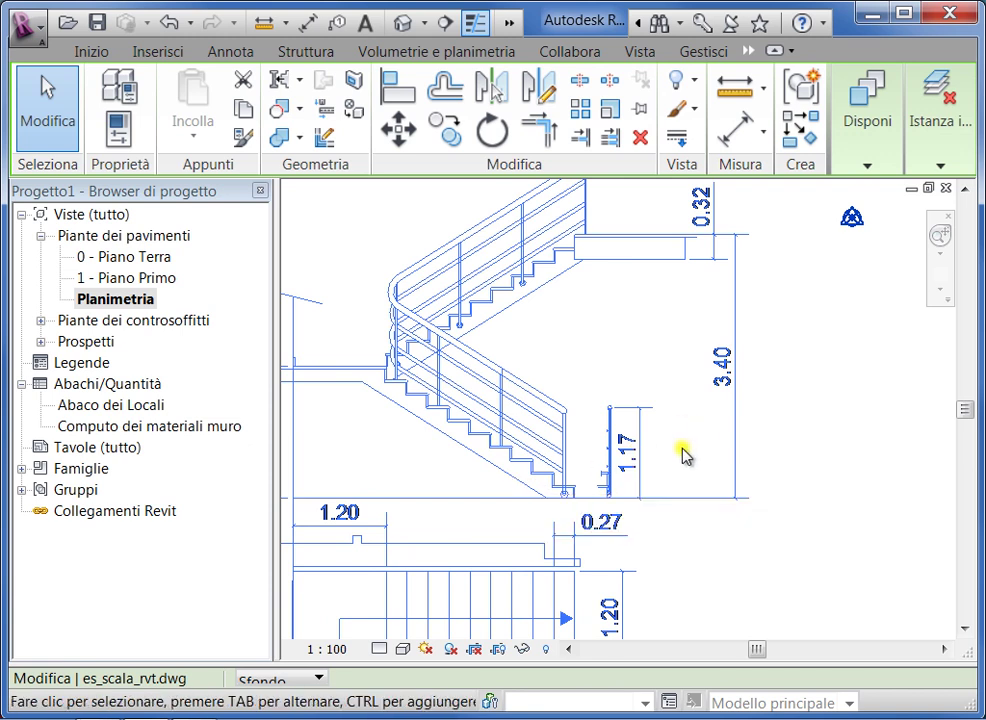
pyautogui.scroll(1, 720, 403)
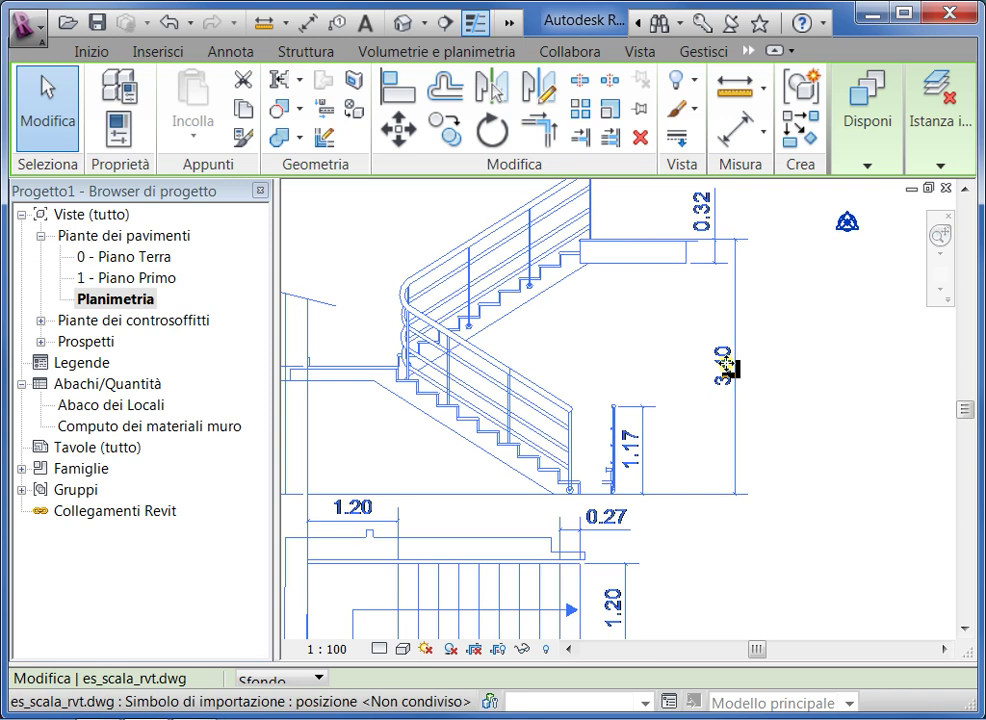
pyautogui.scroll(1, 725, 370)
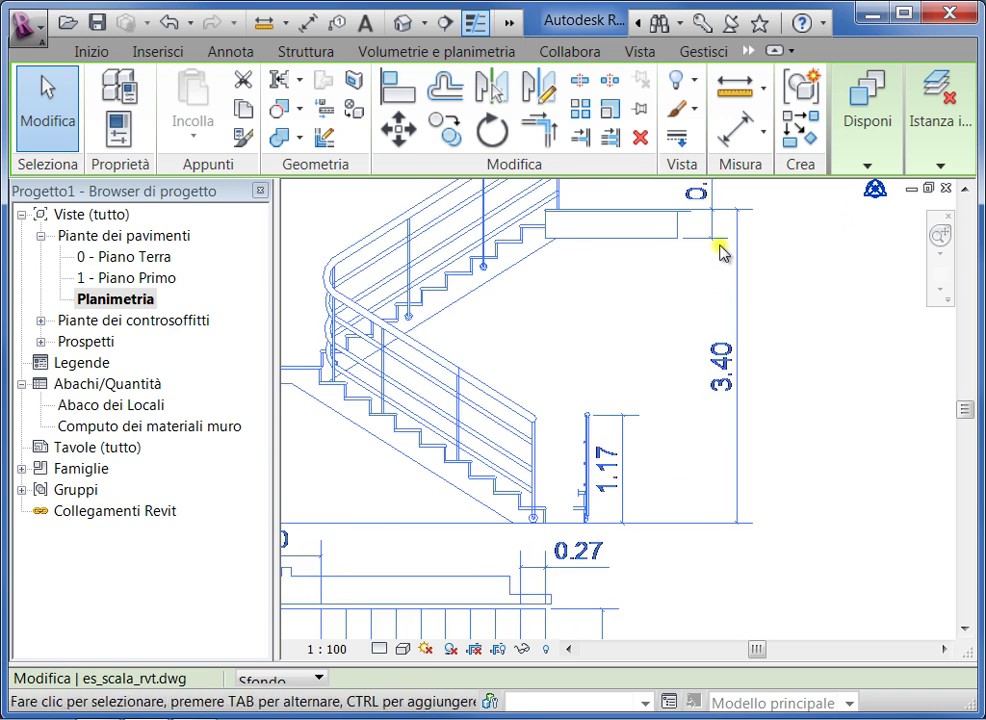
pyautogui.scroll(1, 727, 300)
pyautogui.scroll(-1, 730, 315)
pyautogui.scroll(-1, 735, 327)
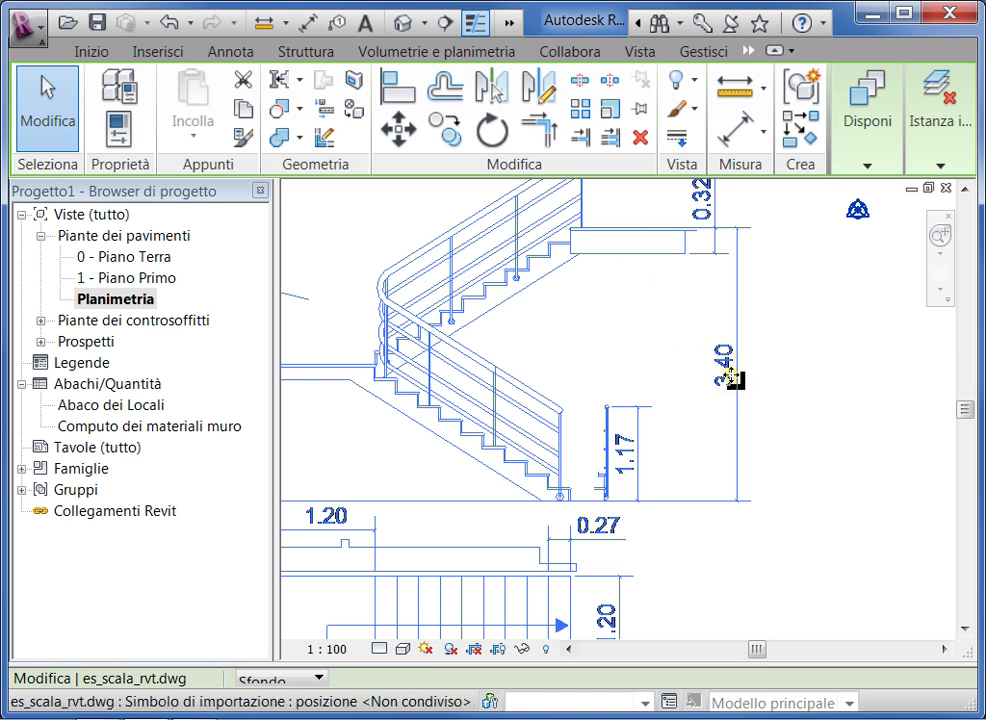
pyautogui.scroll(-1, 731, 378)
pyautogui.scroll(-1, 731, 378)
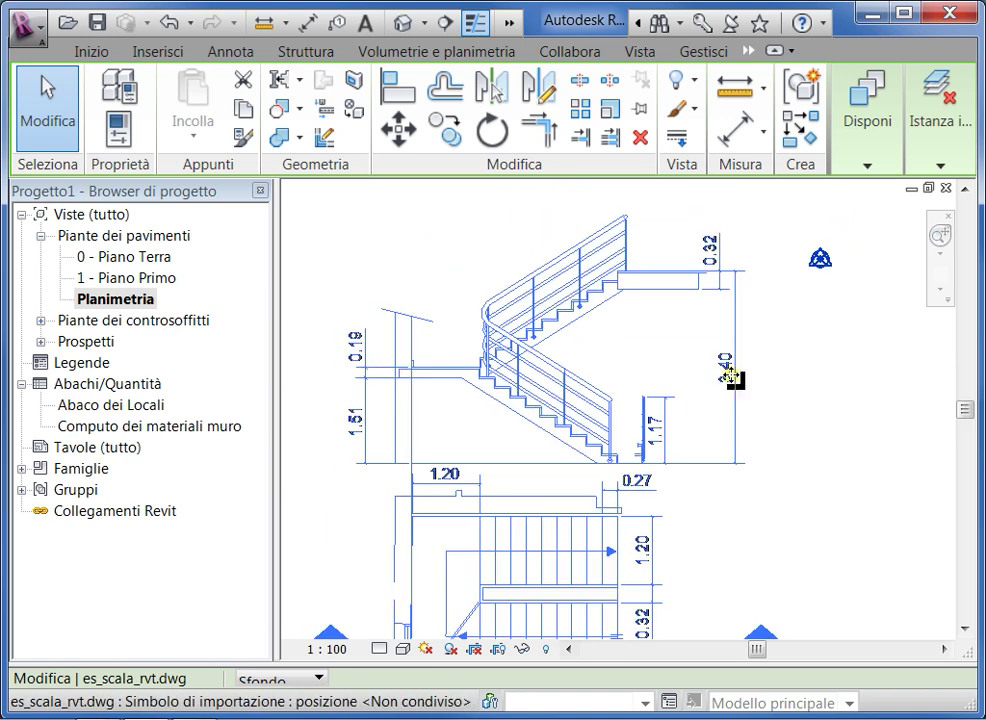
pyautogui.scroll(1, 720, 405)
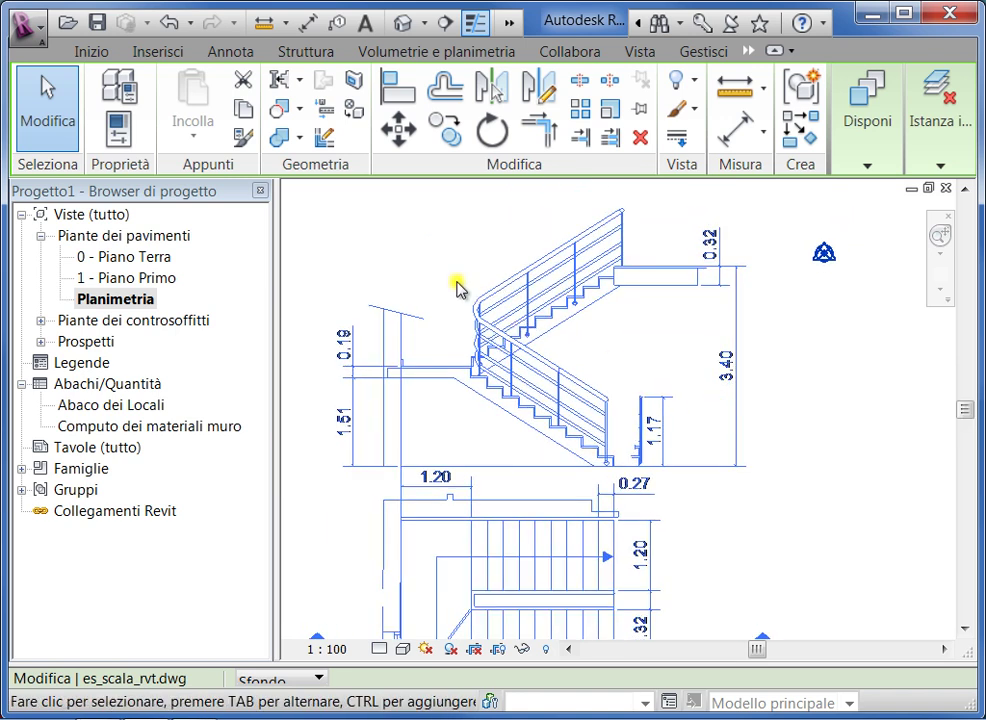
# Open the 0 - Piano Terra floor plan
pyautogui.doubleClick(150, 259)
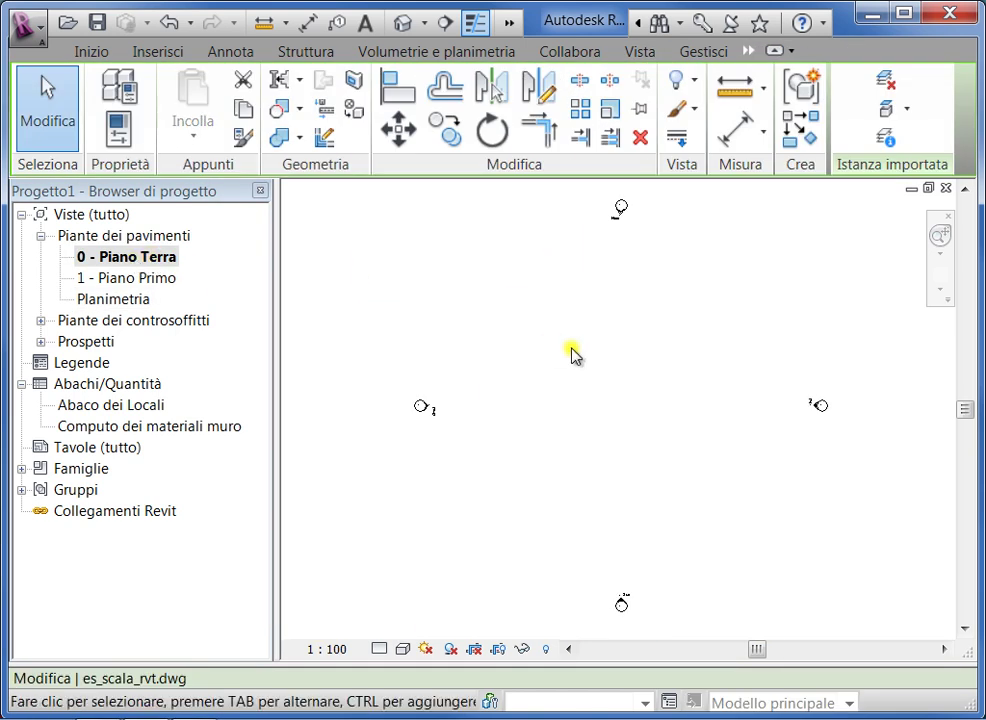
pyautogui.scroll(-1, 617, 408)
pyautogui.scroll(3, 617, 408)
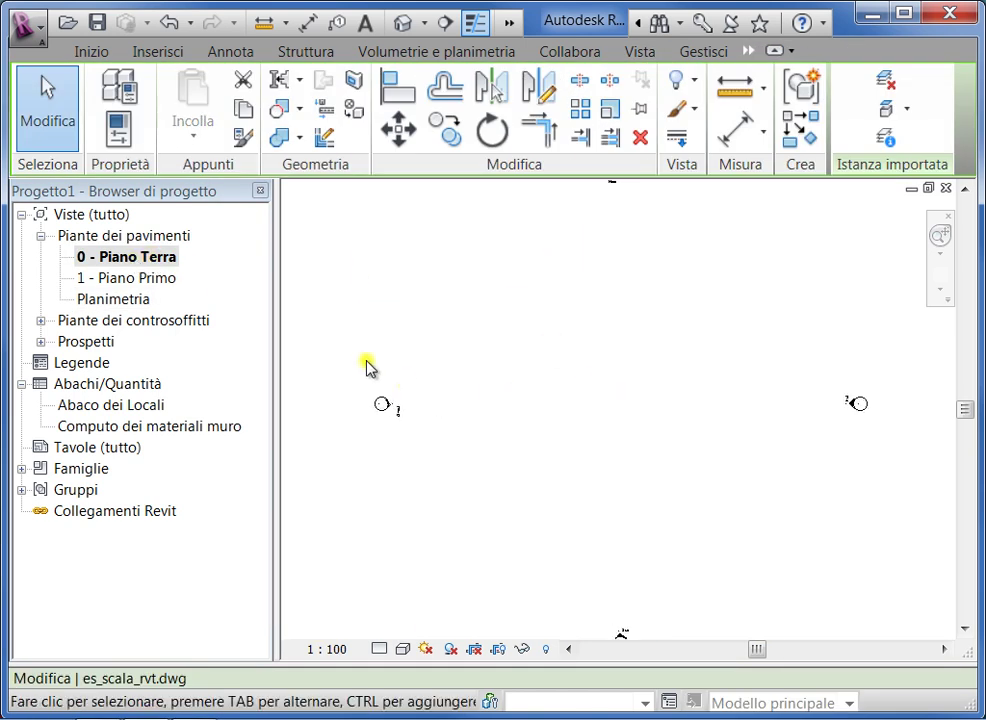
# Expand Prospetti, open the Sud elevation and zoom in on the level heads
pyautogui.click(42, 342)
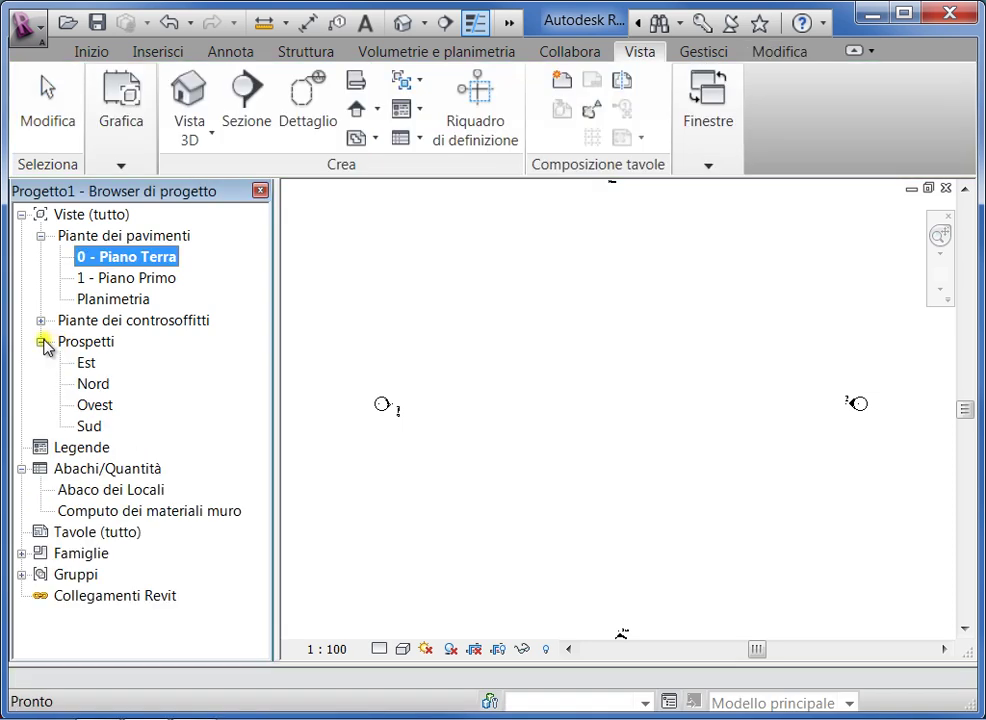
pyautogui.click(617, 568)
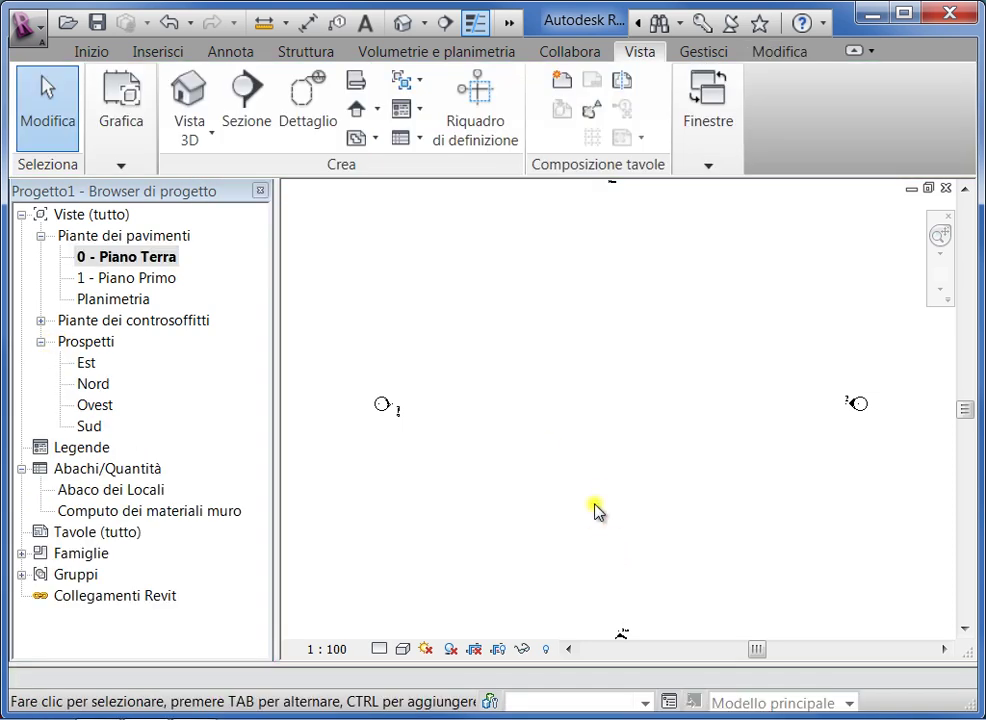
pyautogui.doubleClick(92, 427)
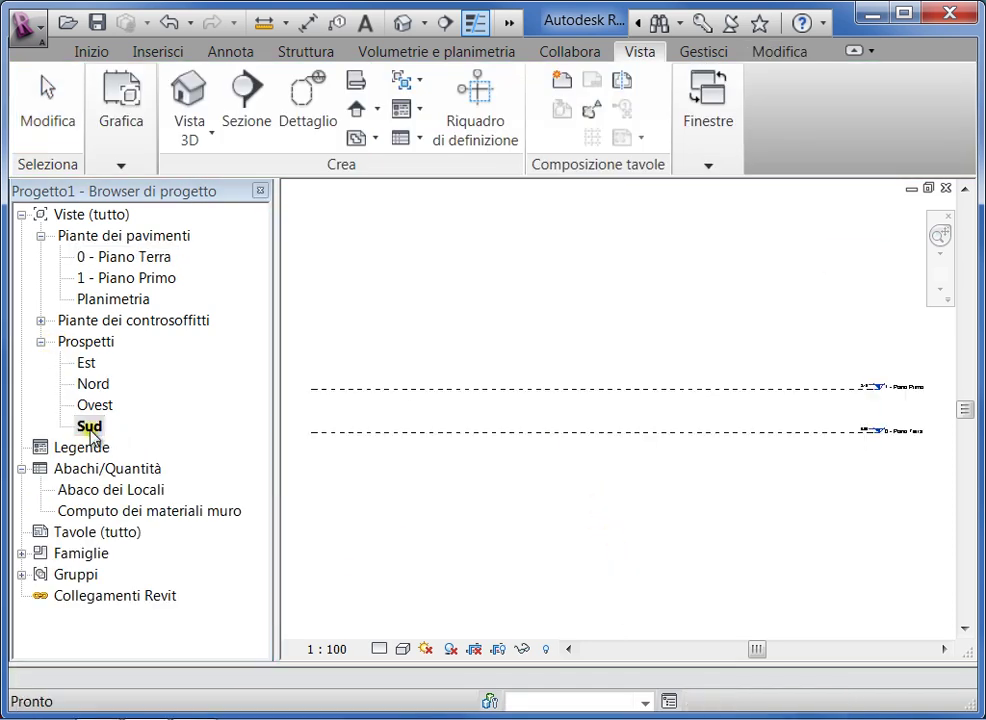
pyautogui.scroll(1, 965, 412)
pyautogui.scroll(1, 960, 410)
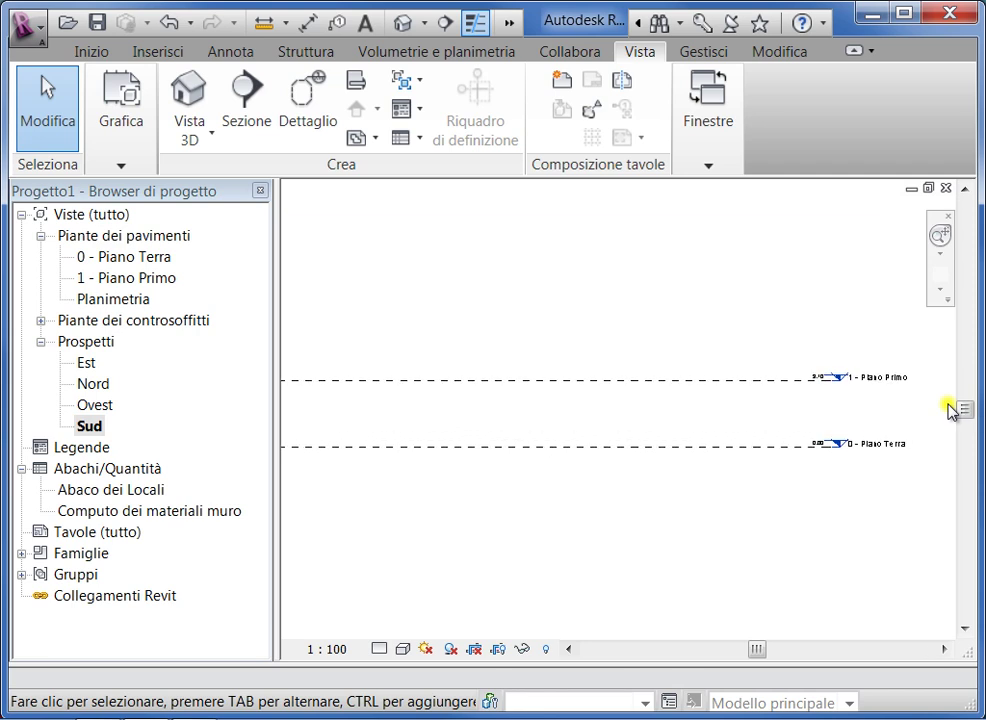
pyautogui.scroll(3, 958, 405)
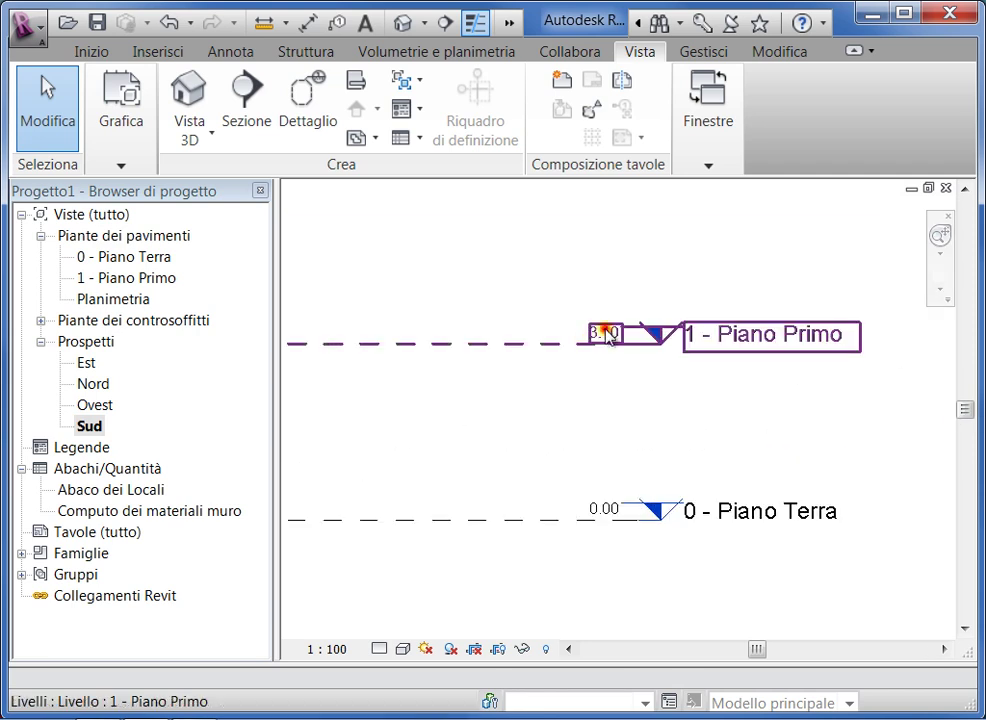
# Change level 1 - Piano Primo's elevation from 3.1000 to 3.40 and confirm it
pyautogui.click(607, 336)
pyautogui.click(603, 336)
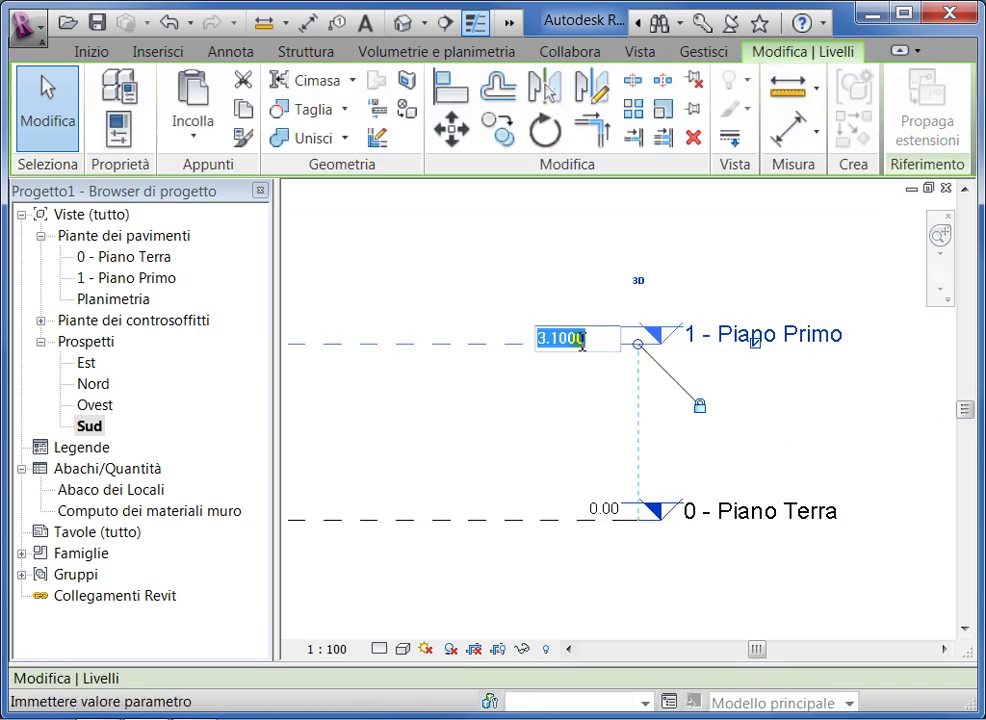
pyautogui.click(593, 336)
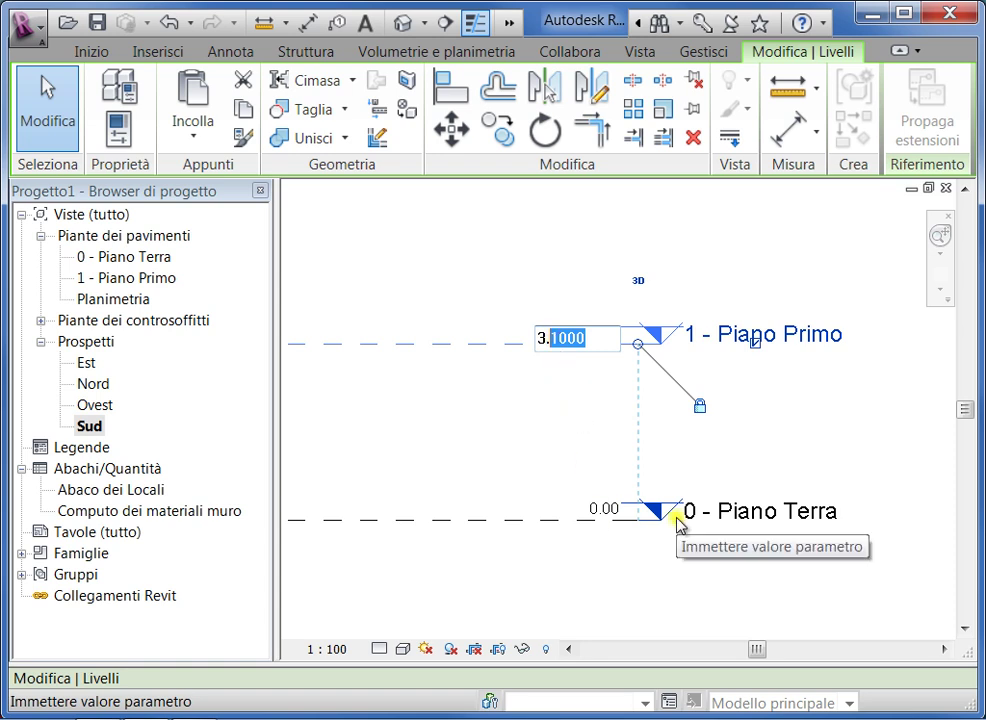
pyautogui.write('4')
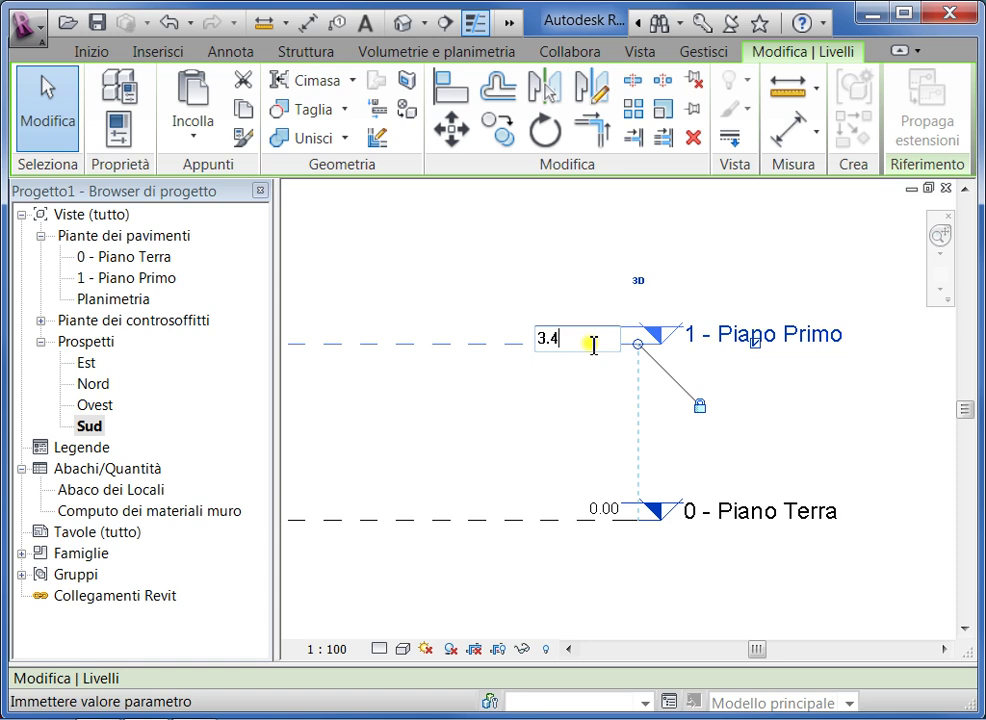
pyautogui.press('Return')
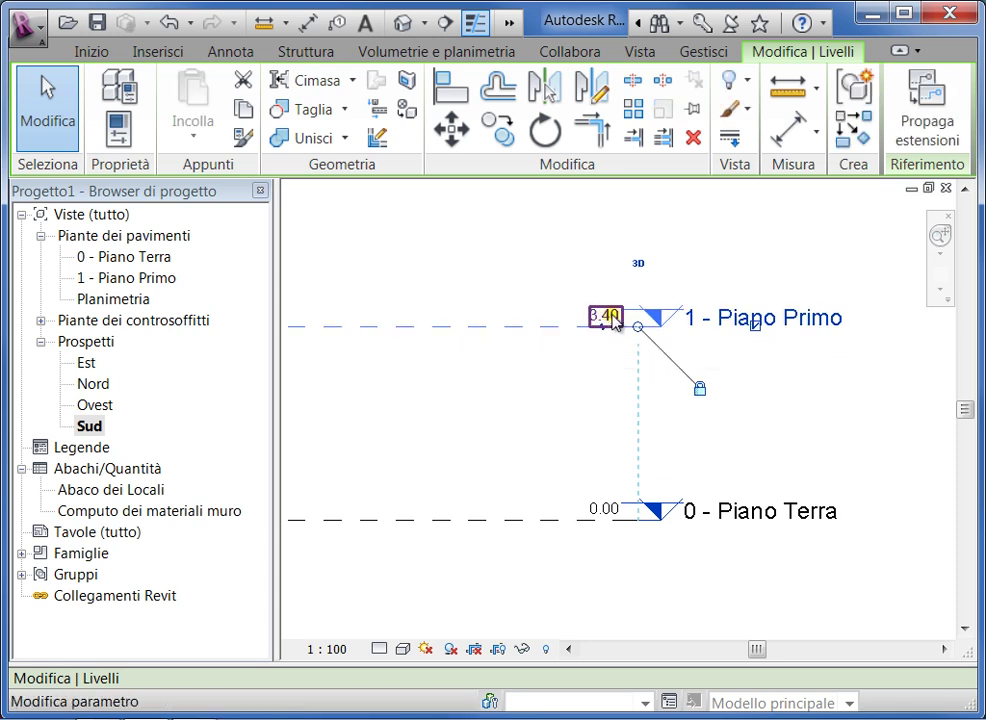
pyautogui.click(612, 318)
pyautogui.click(589, 321)
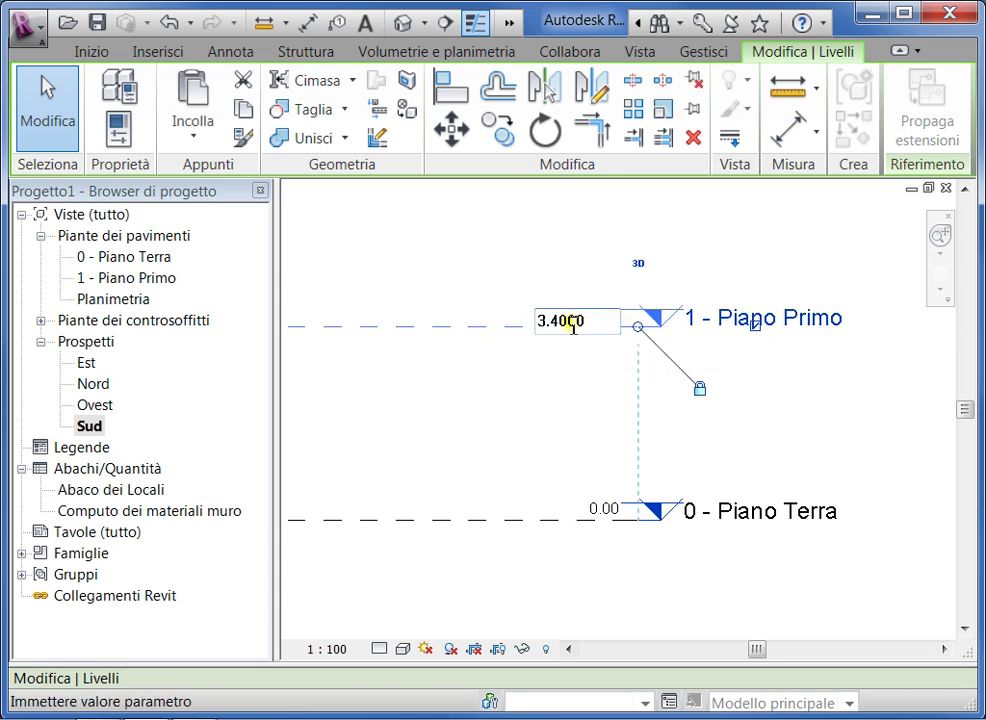
pyautogui.moveTo(549, 321); pyautogui.dragTo(590, 321)
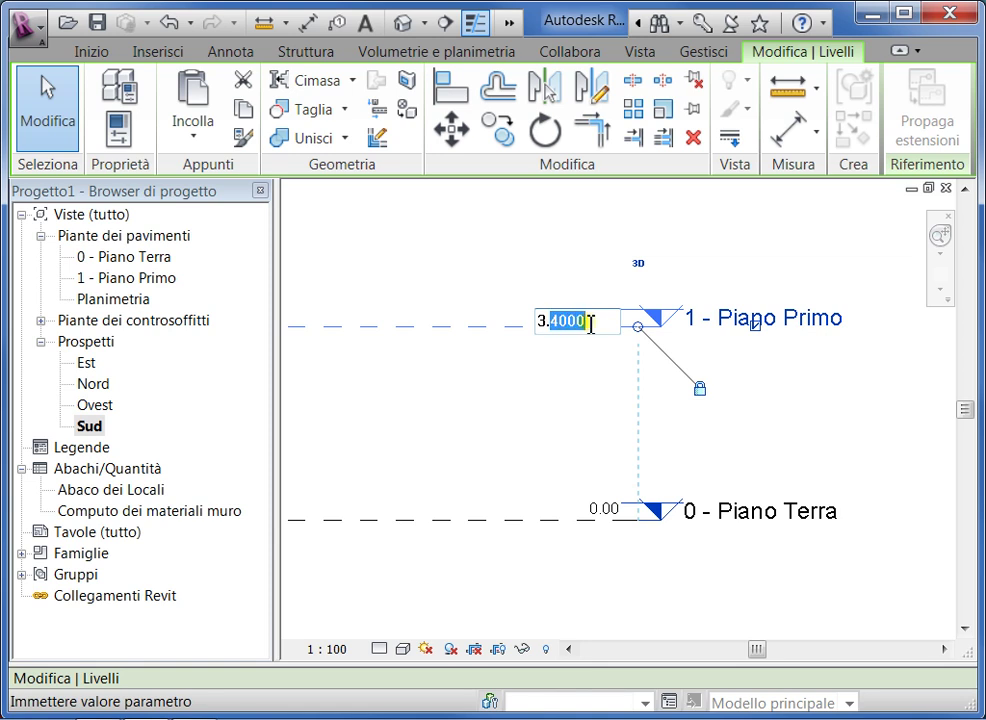
pyautogui.click(590, 321)
pyautogui.press('Return')
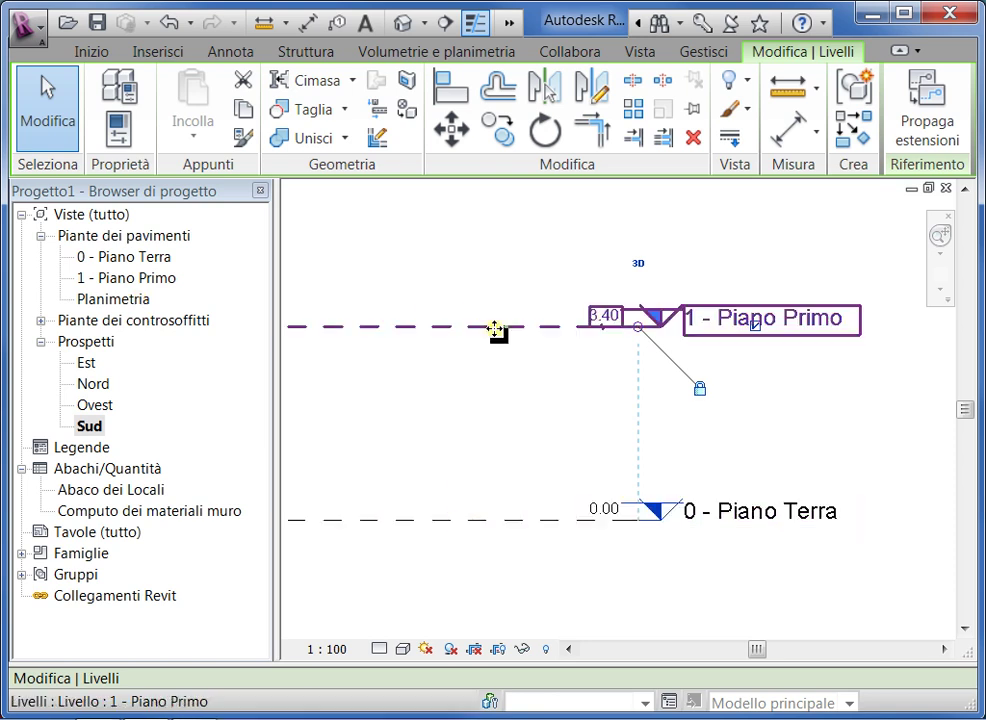
pyautogui.scroll(-1, 525, 350)
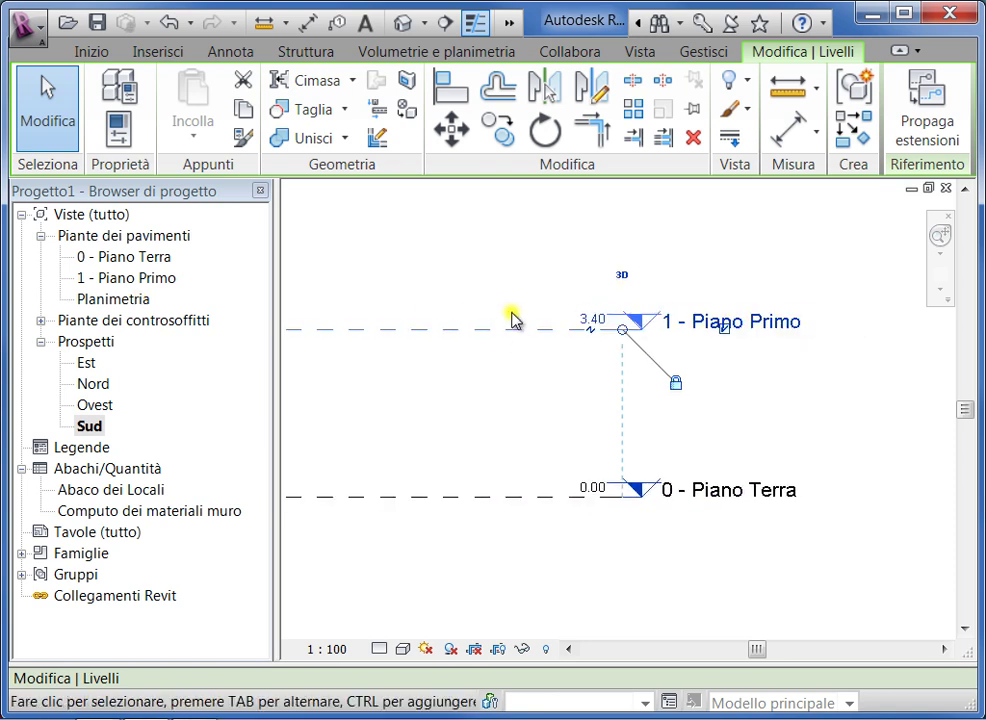
# Return to the Planimetria plan, zoom onto the imported stair drawing, and show the Inizio tab
pyautogui.doubleClick(116, 300)
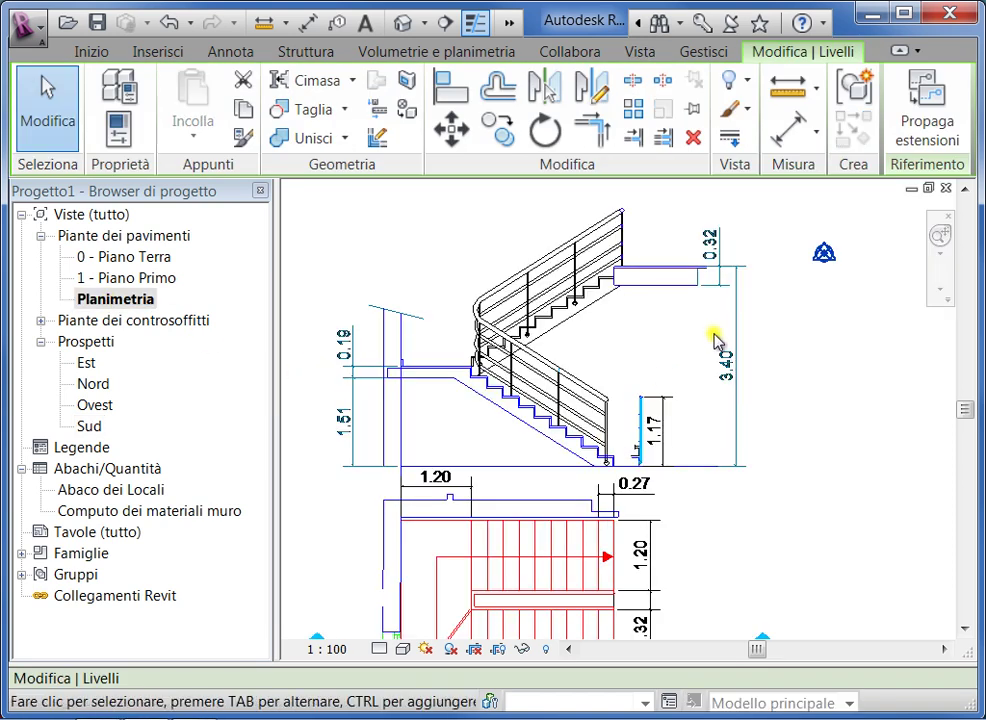
pyautogui.scroll(-1, 670, 375)
pyautogui.scroll(2, 580, 638)
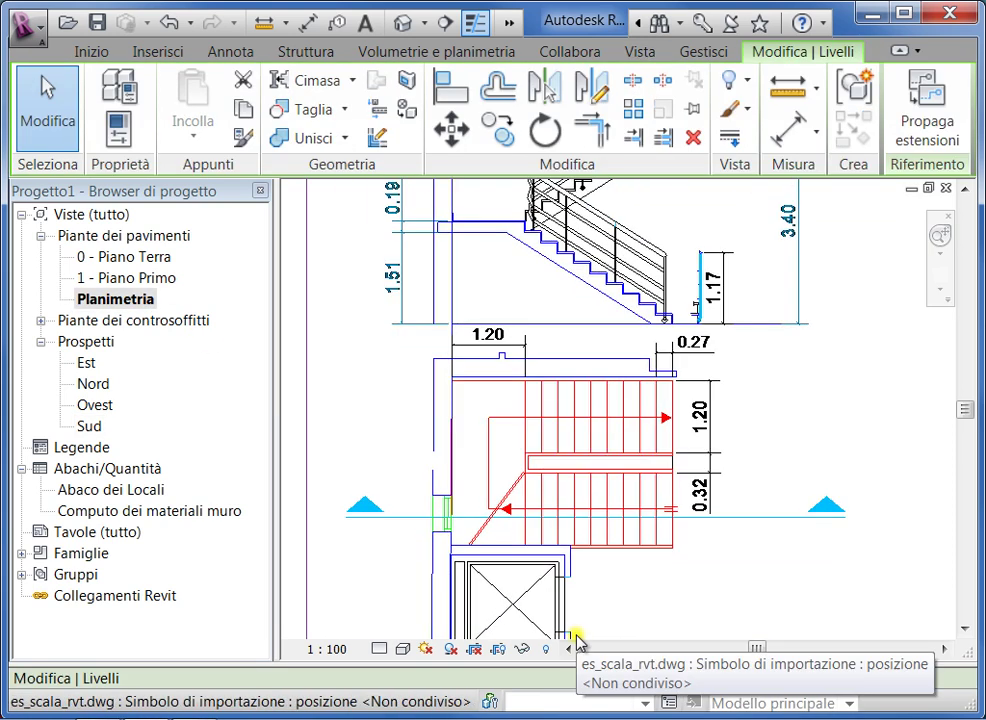
pyautogui.scroll(1, 577, 645)
pyautogui.scroll(1, 585, 620)
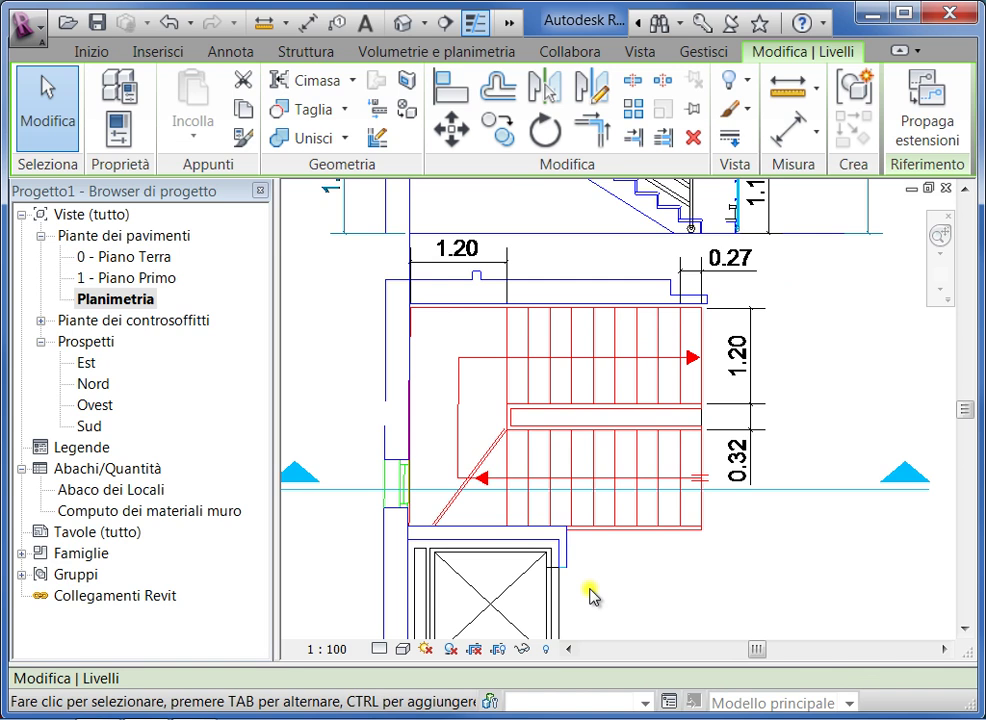
pyautogui.scroll(-1, 590, 597)
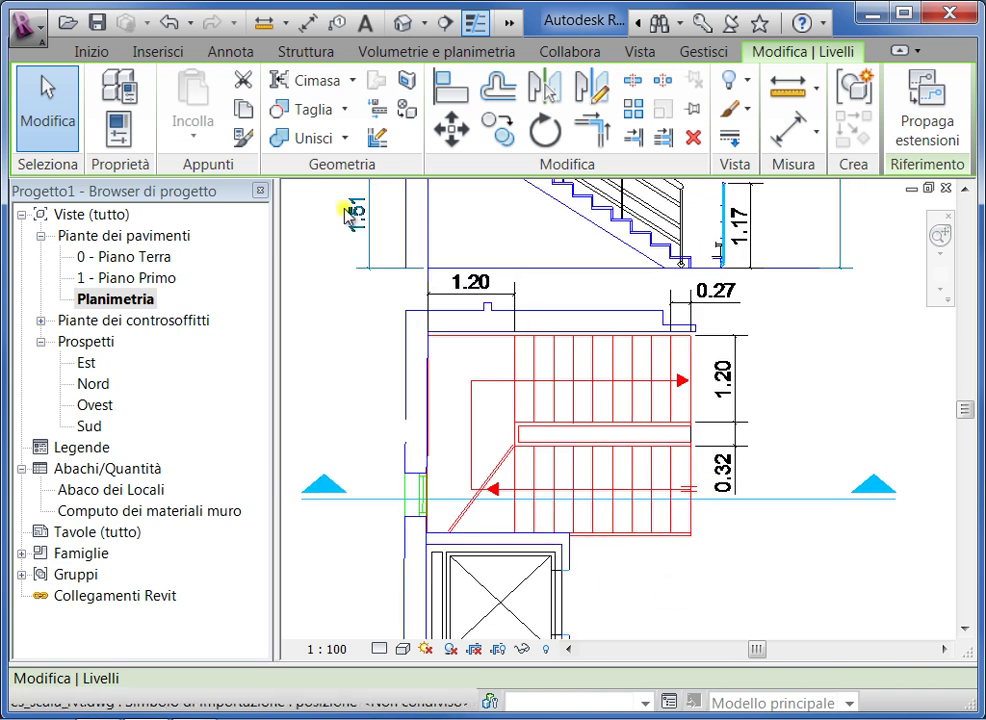
pyautogui.click(88, 52)
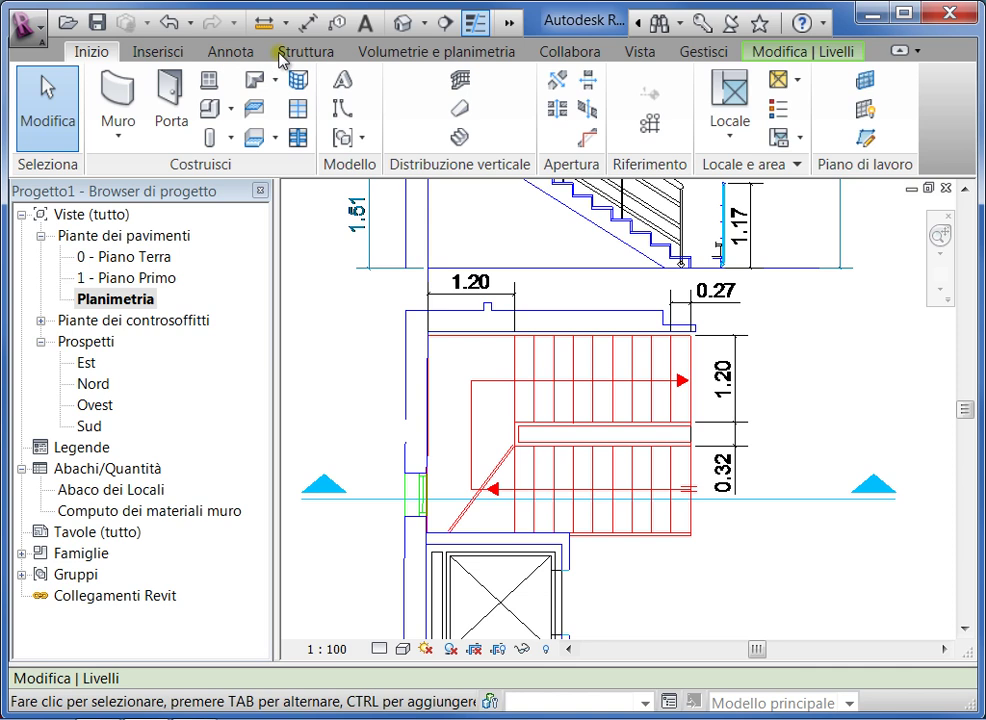
# Sketch a stair run by run over the DWG: first flight 9 risers, second completing all 20
pyautogui.click(457, 139)
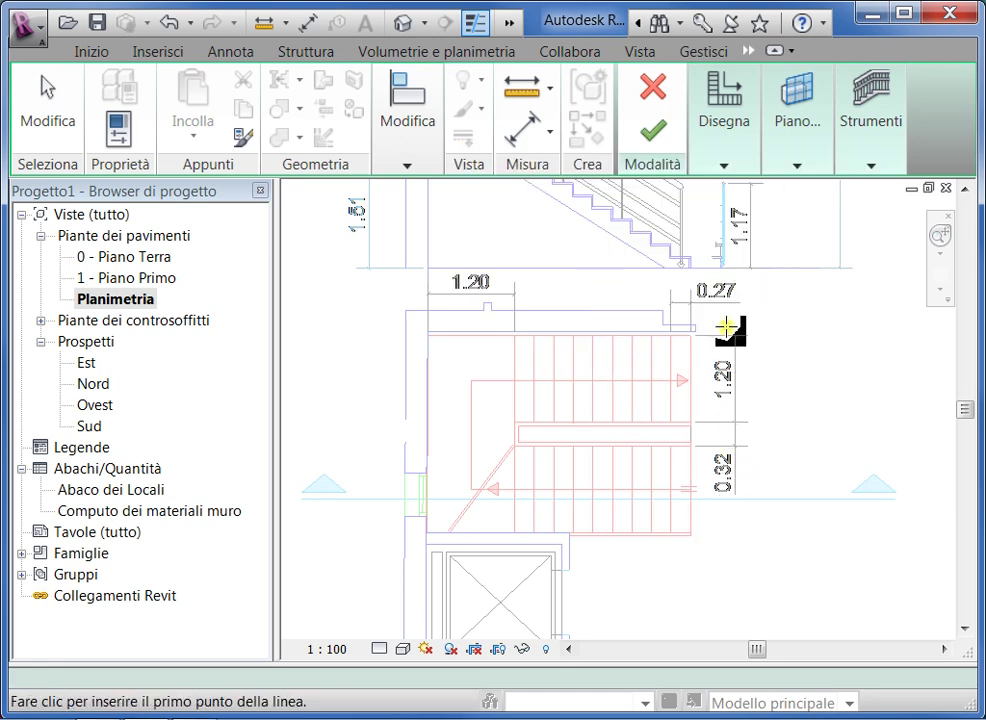
pyautogui.click(723, 166)
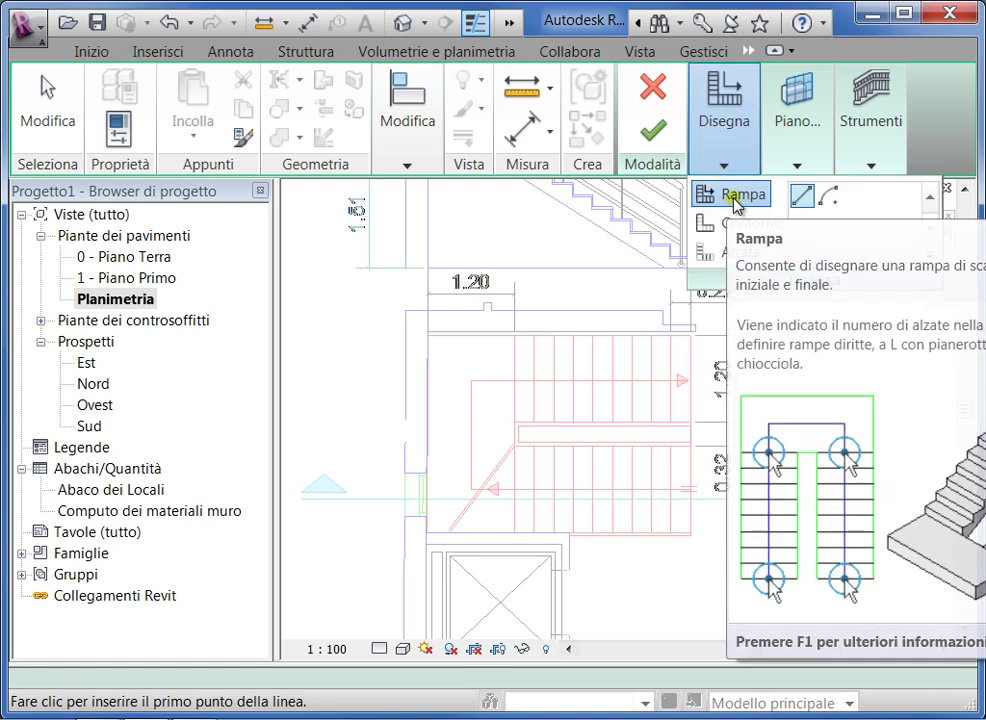
pyautogui.click(735, 200)
pyautogui.scroll(2, 680, 494)
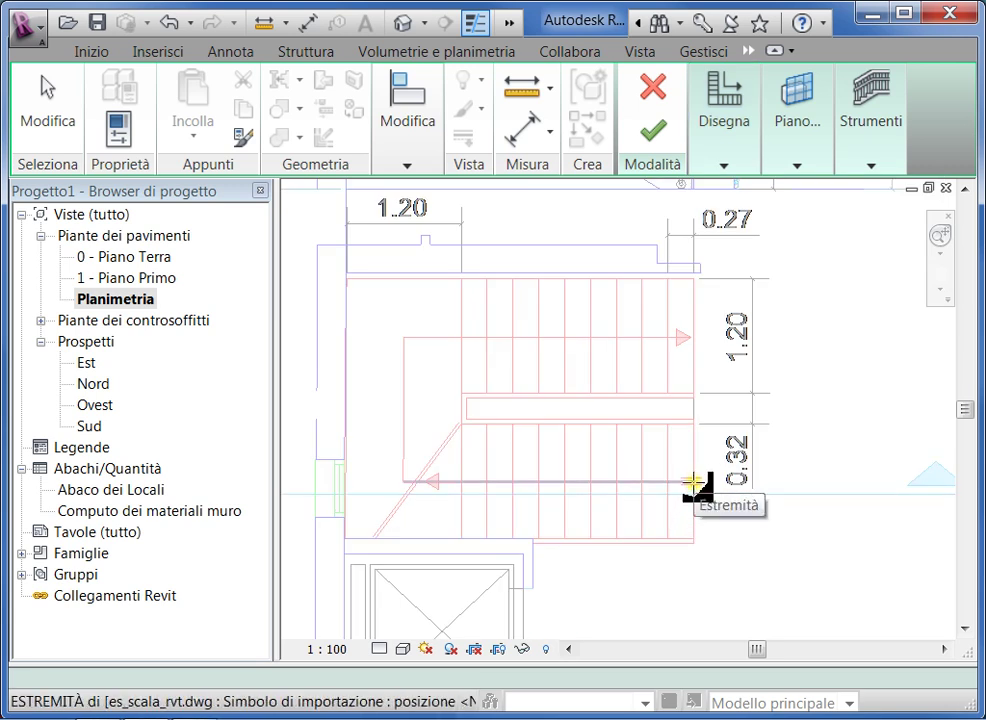
pyautogui.click(693, 484)
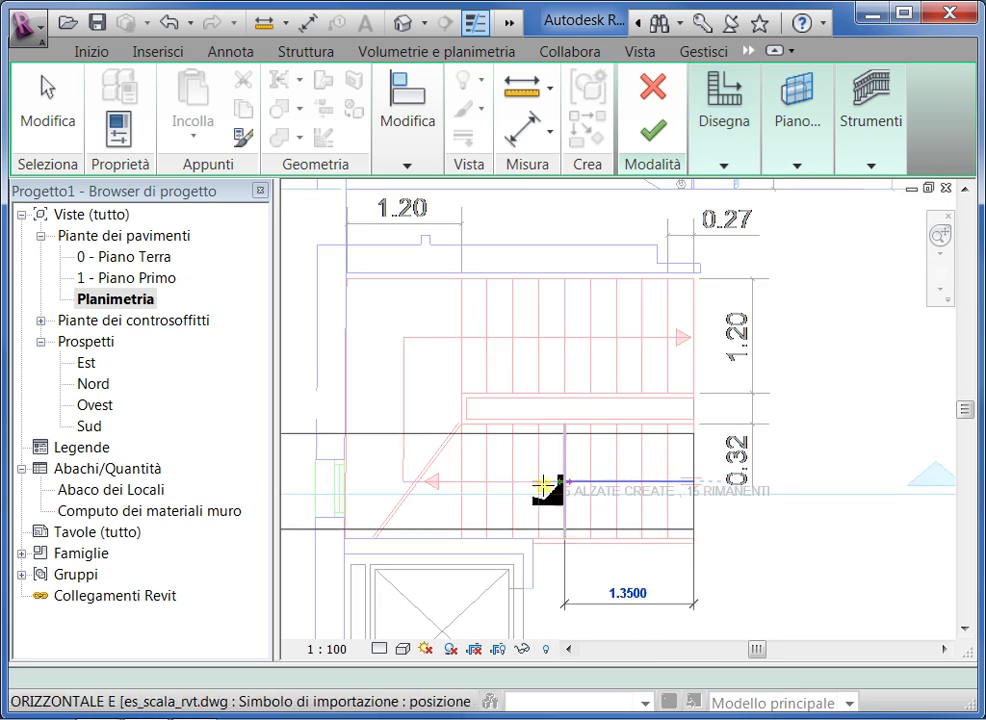
pyautogui.click(460, 483)
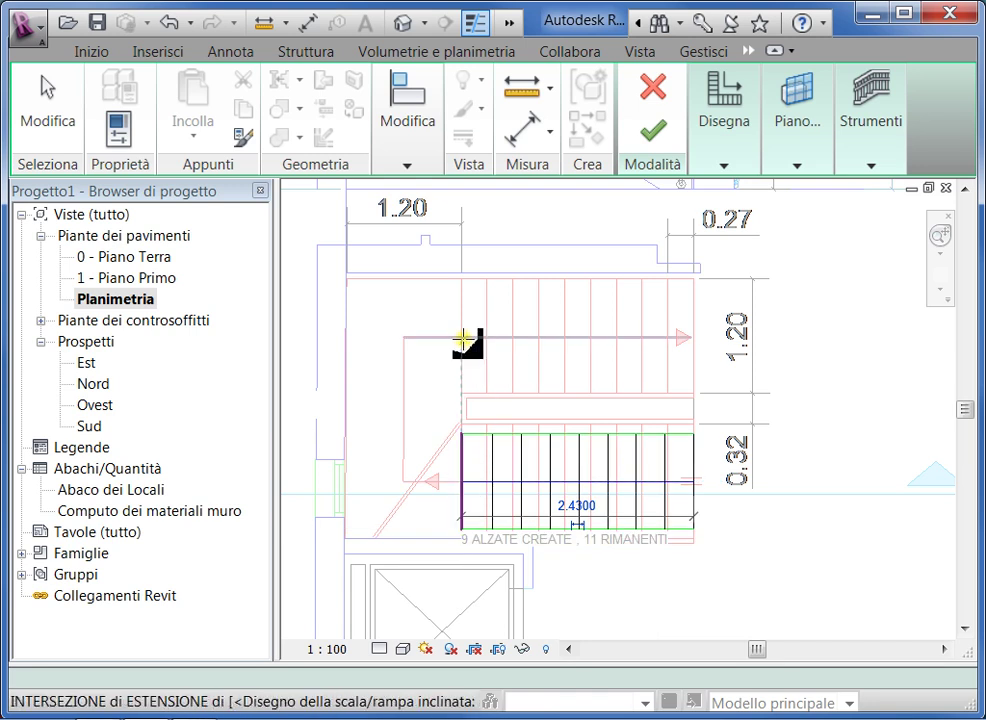
pyautogui.click(461, 339)
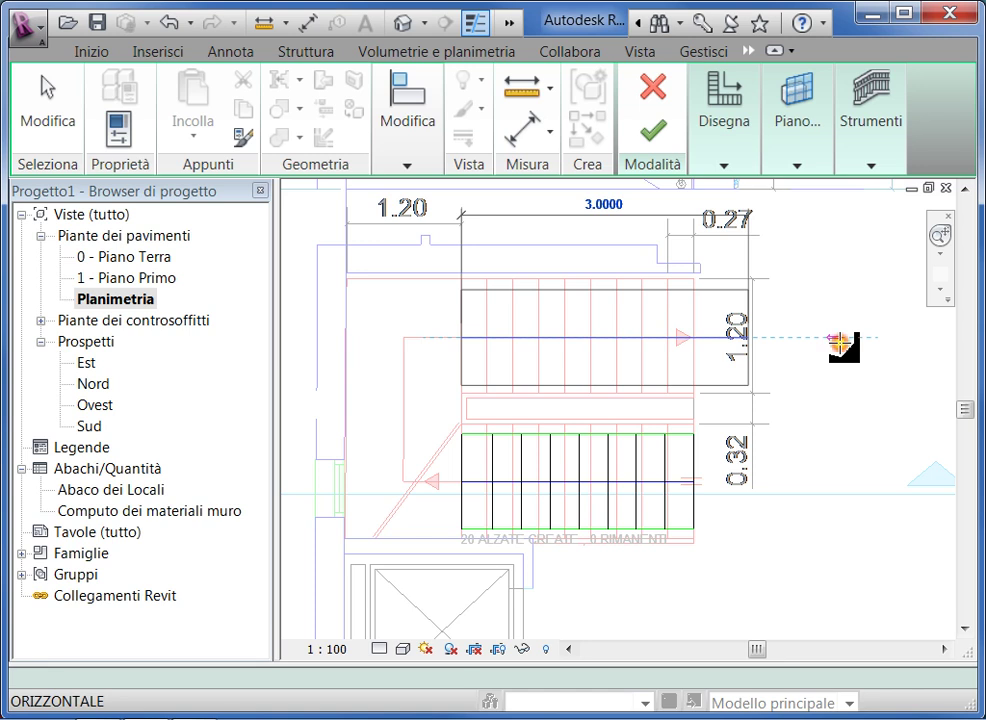
pyautogui.click(840, 344)
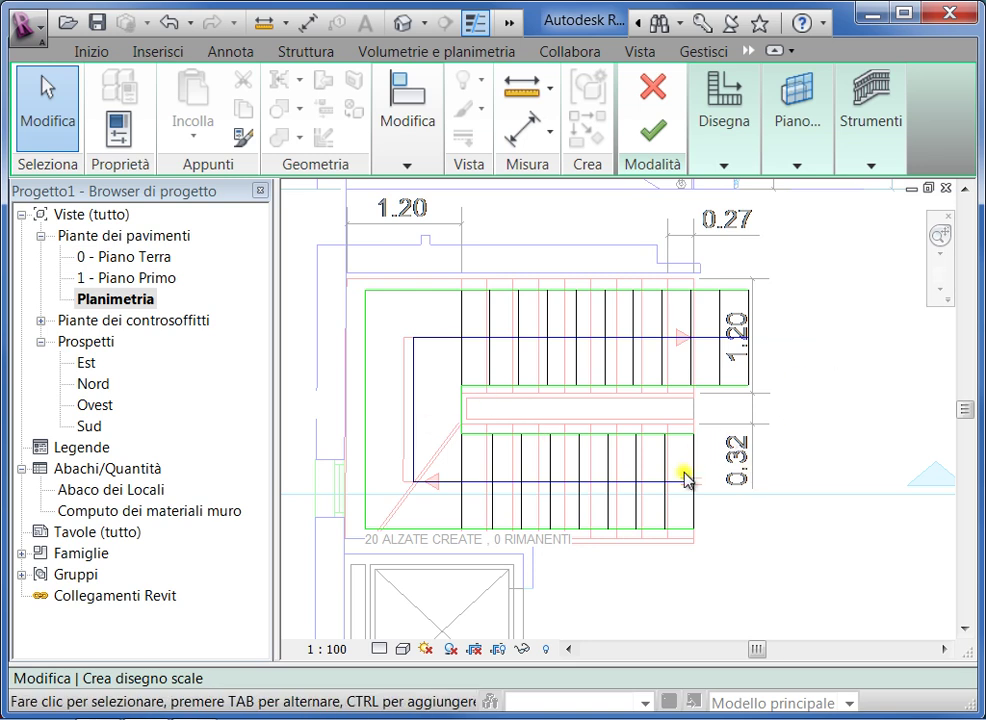
pyautogui.scroll(1, 688, 495)
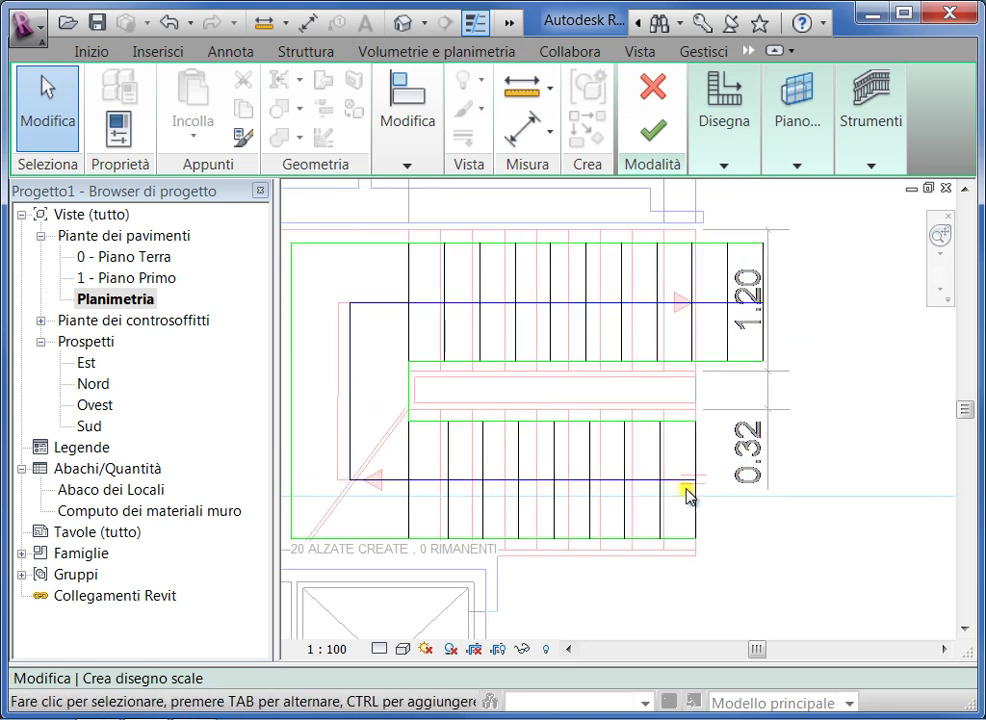
pyautogui.scroll(-1, 688, 495)
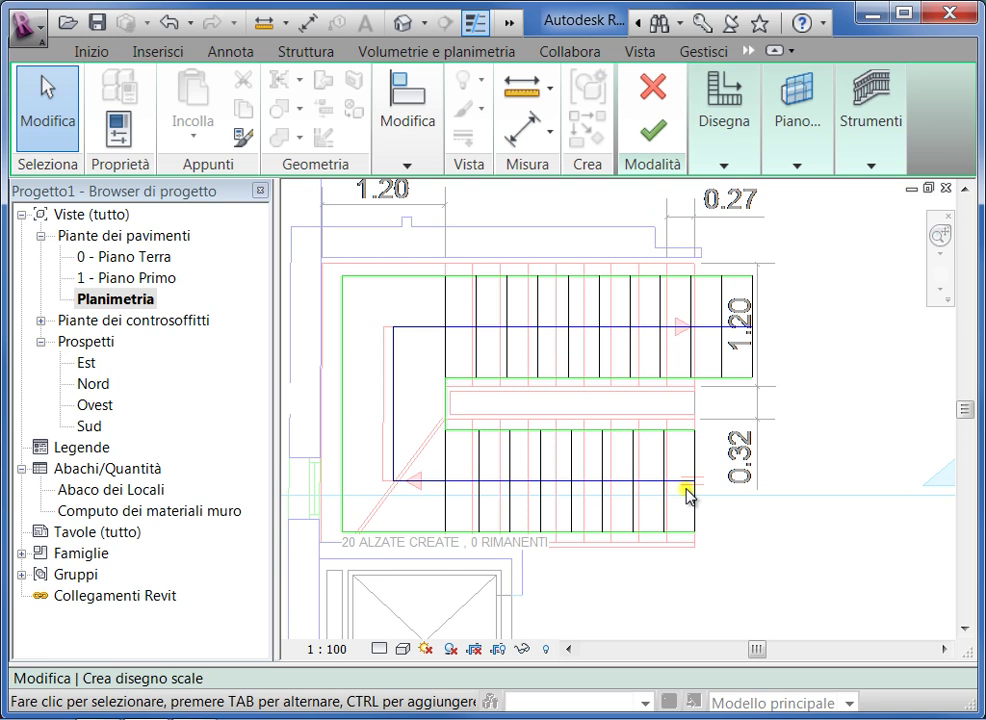
pyautogui.scroll(1, 688, 495)
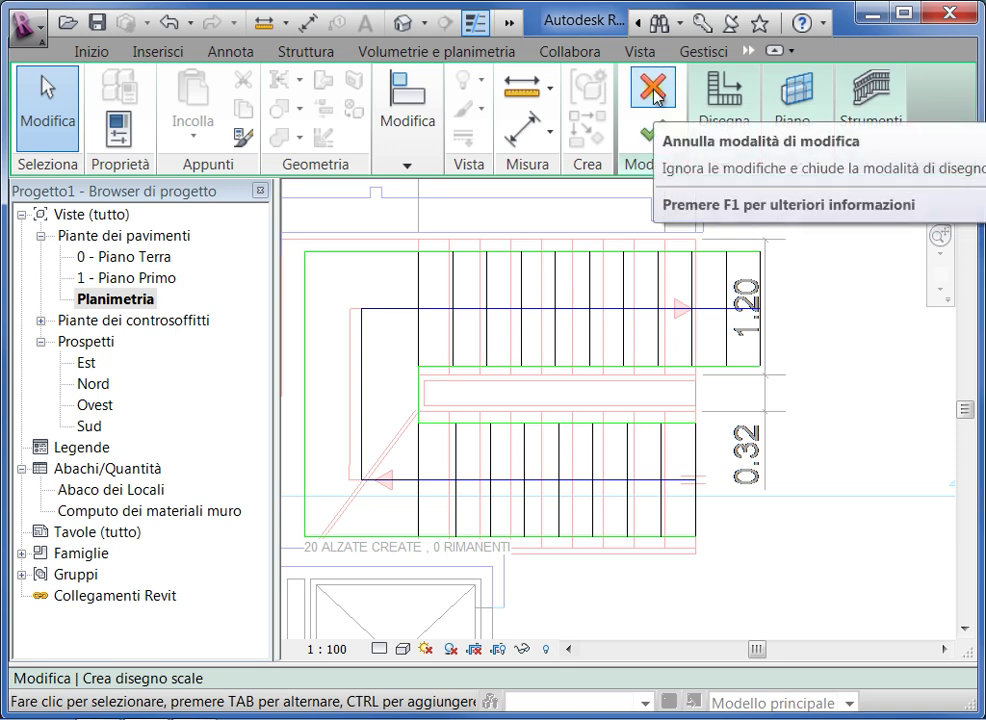
# Cancel the current stair sketch, confirm with Sì, and start a new Scala
pyautogui.click(653, 90)
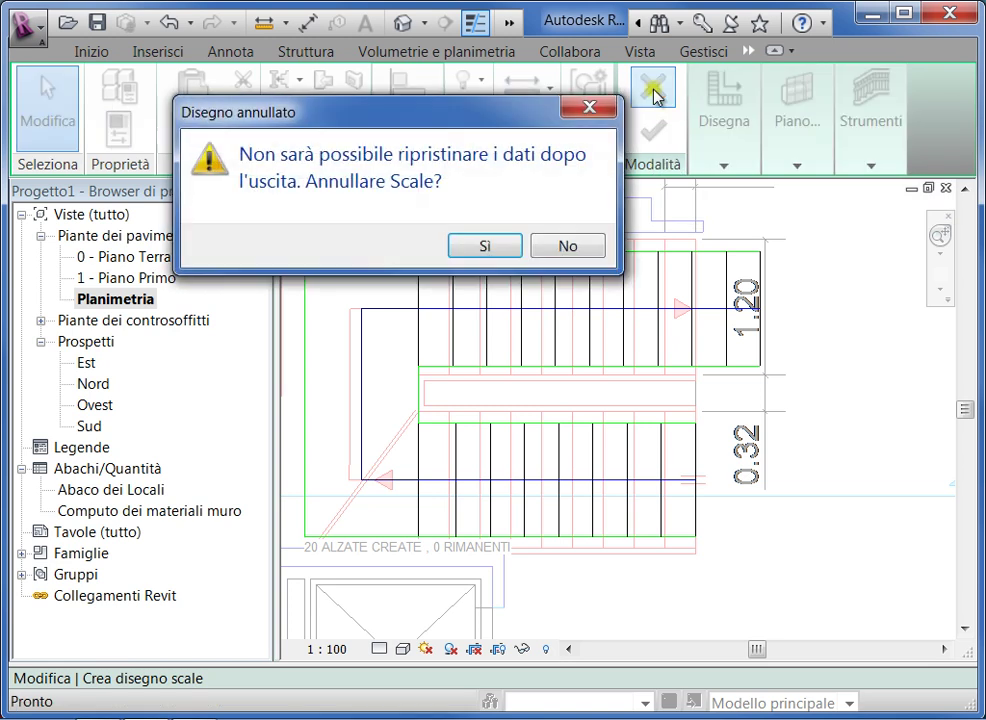
pyautogui.click(486, 246)
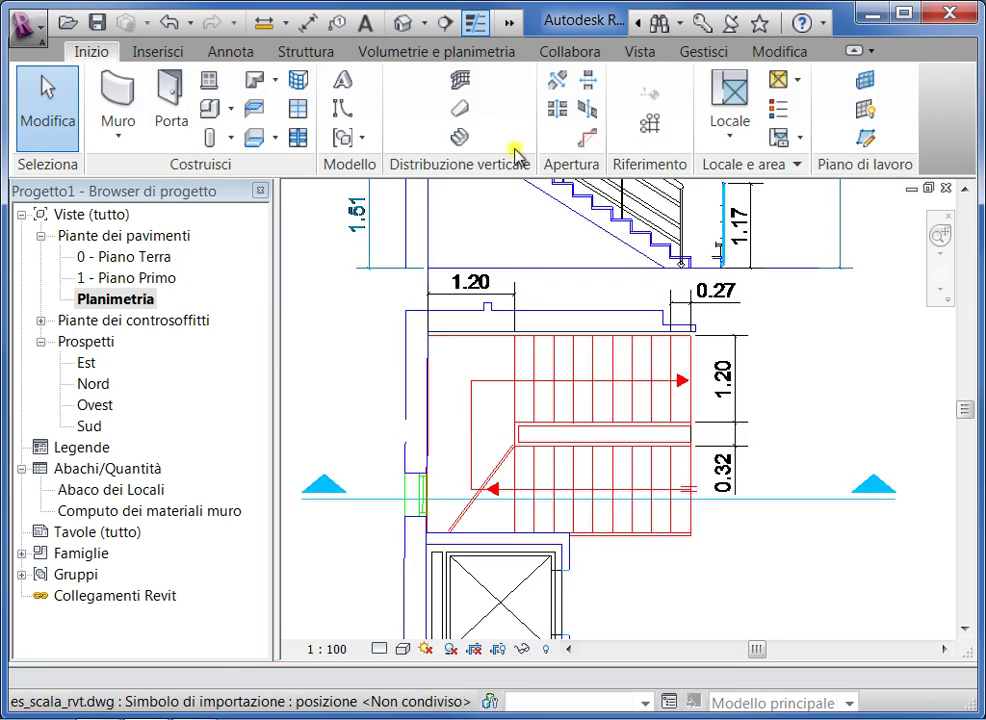
pyautogui.click(459, 136)
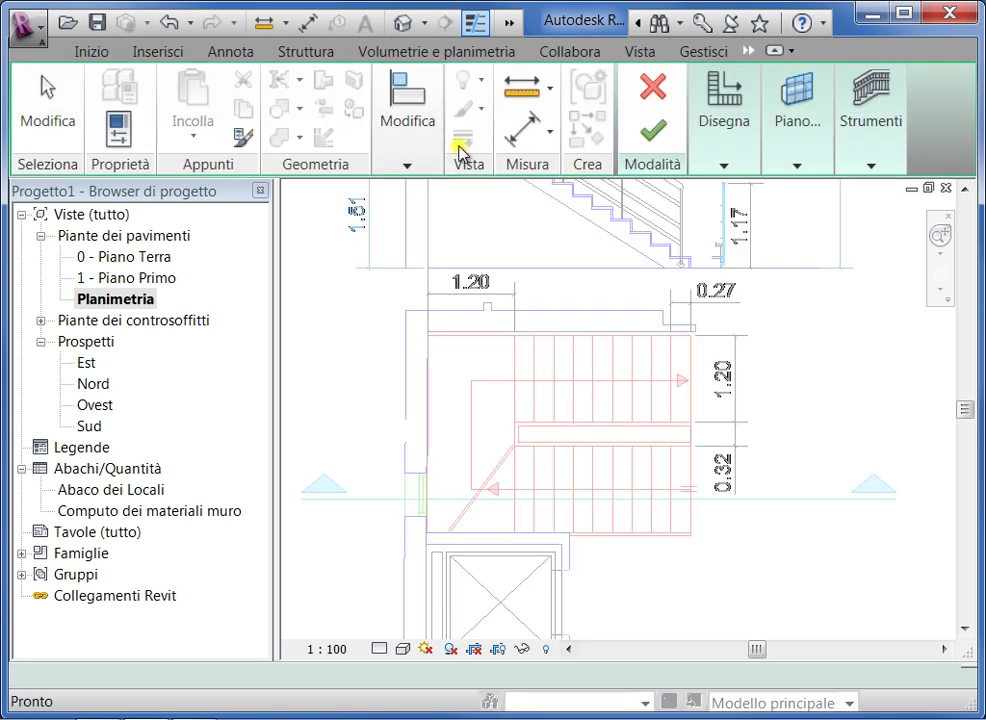
# In Properties, set the stair width to 1.2000 and actual tread depth to 0.2800
pyautogui.click(118, 143)
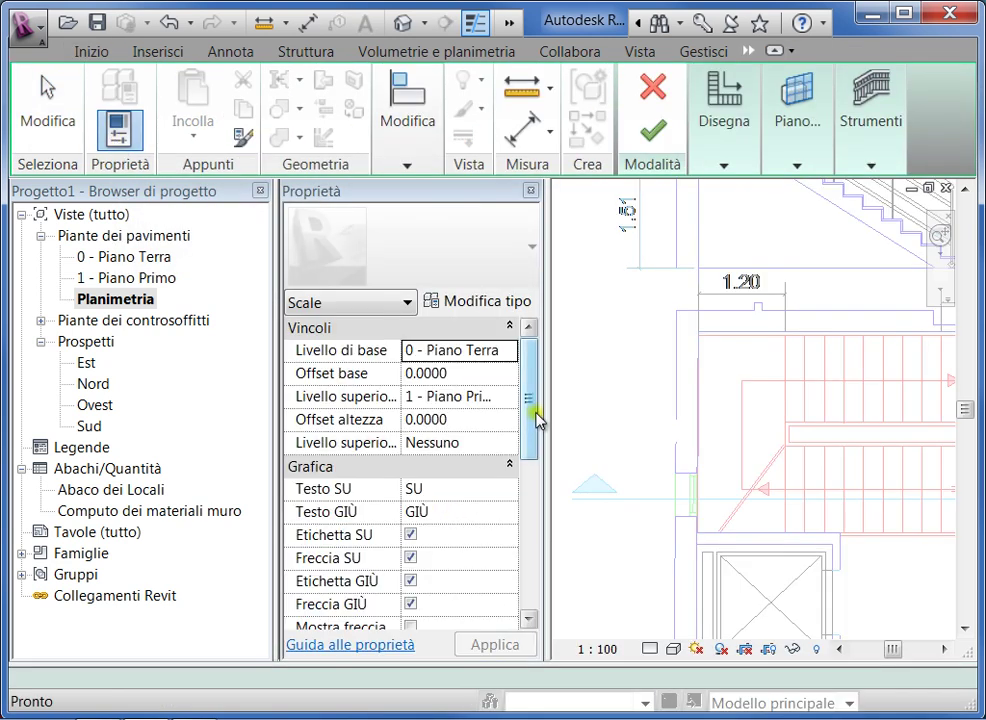
pyautogui.moveTo(534, 428)
pyautogui.mouseDown()
pyautogui.moveTo(530, 551)
pyautogui.moveTo(535, 519)
pyautogui.mouseUp()
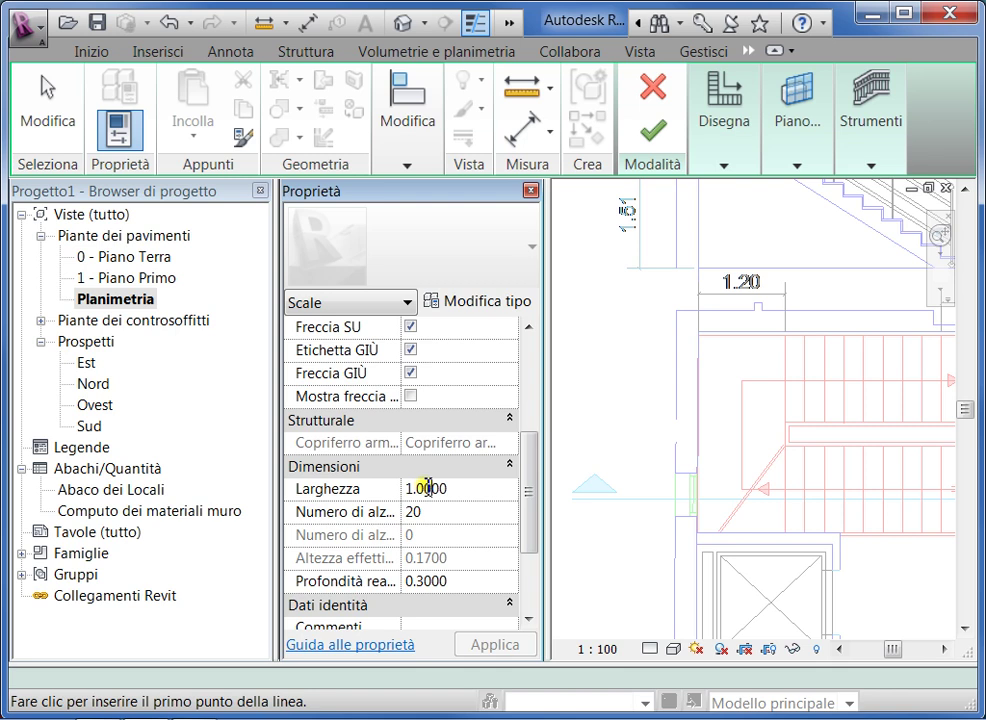
pyautogui.moveTo(419, 487); pyautogui.dragTo(486, 489)
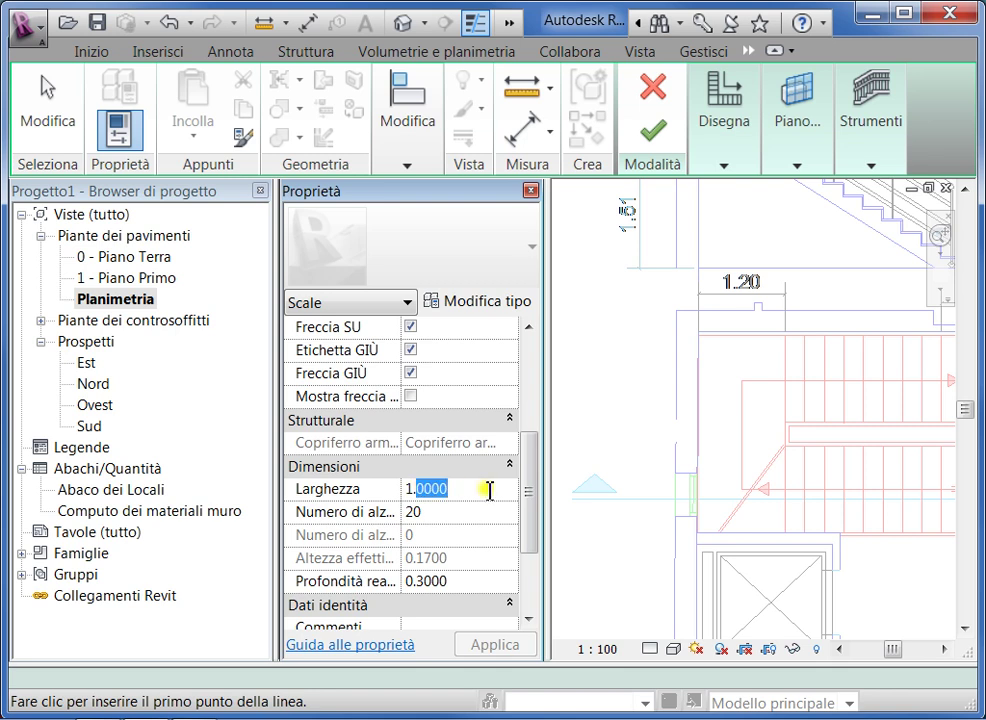
pyautogui.write('2')
pyautogui.click(470, 511)
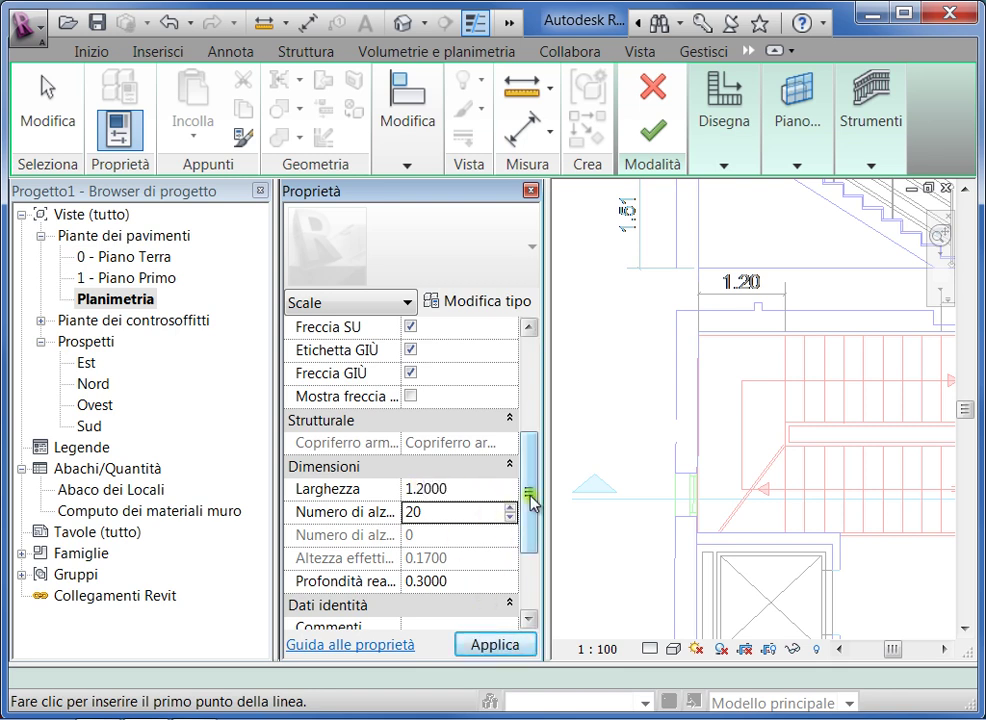
pyautogui.moveTo(531, 500); pyautogui.dragTo(530, 543)
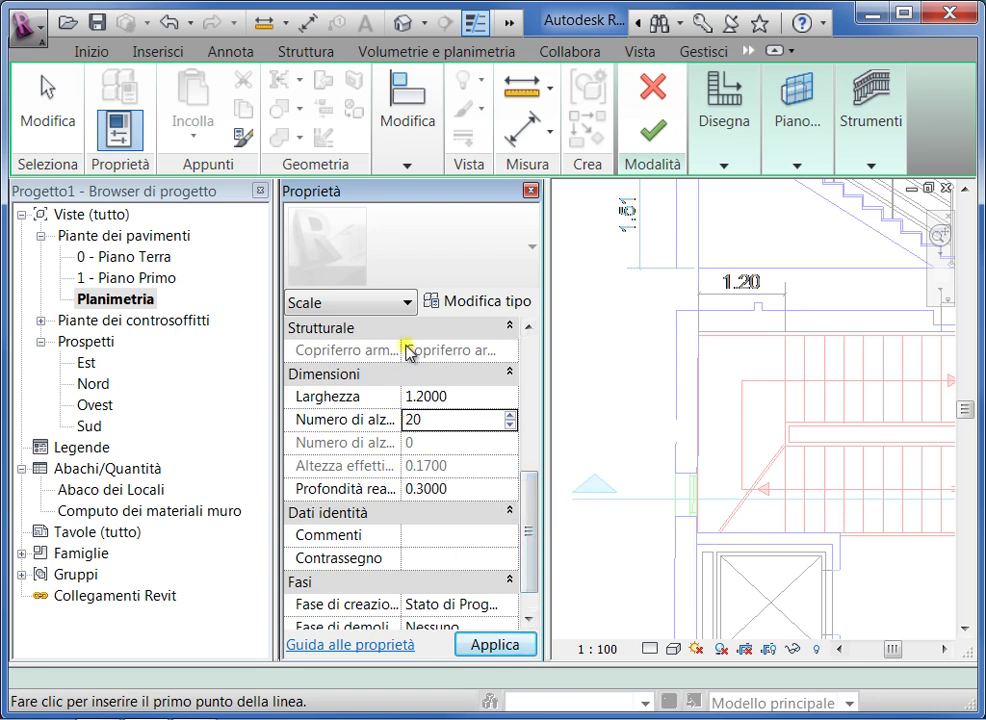
pyautogui.moveTo(401, 350)
pyautogui.mouseDown()
pyautogui.moveTo(466, 361)
pyautogui.moveTo(389, 363)
pyautogui.mouseUp()
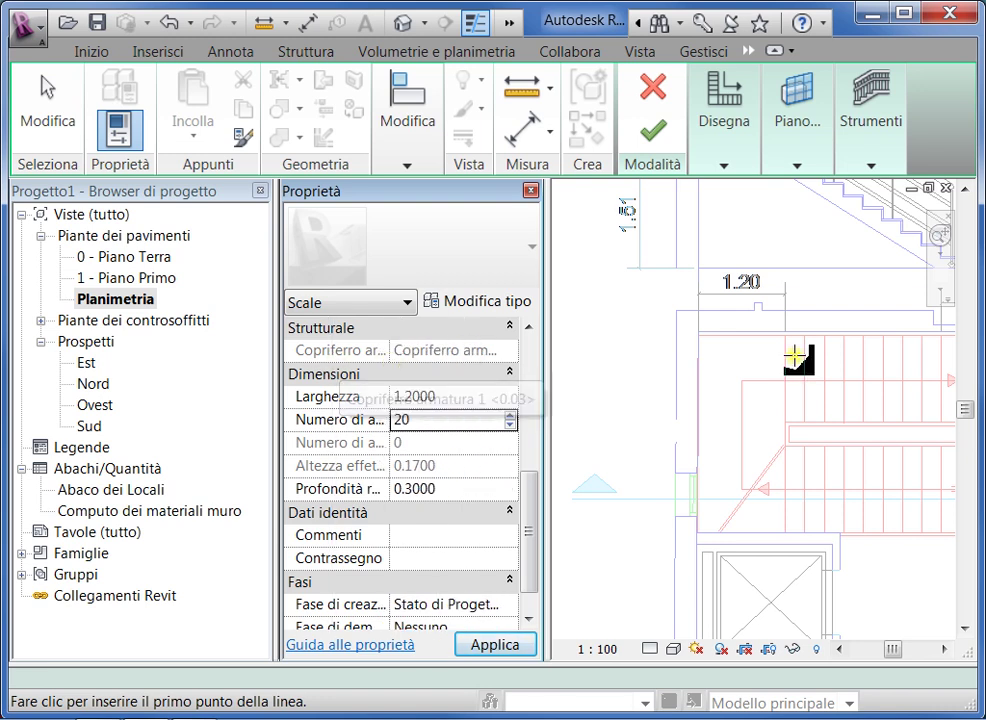
pyautogui.click(409, 489)
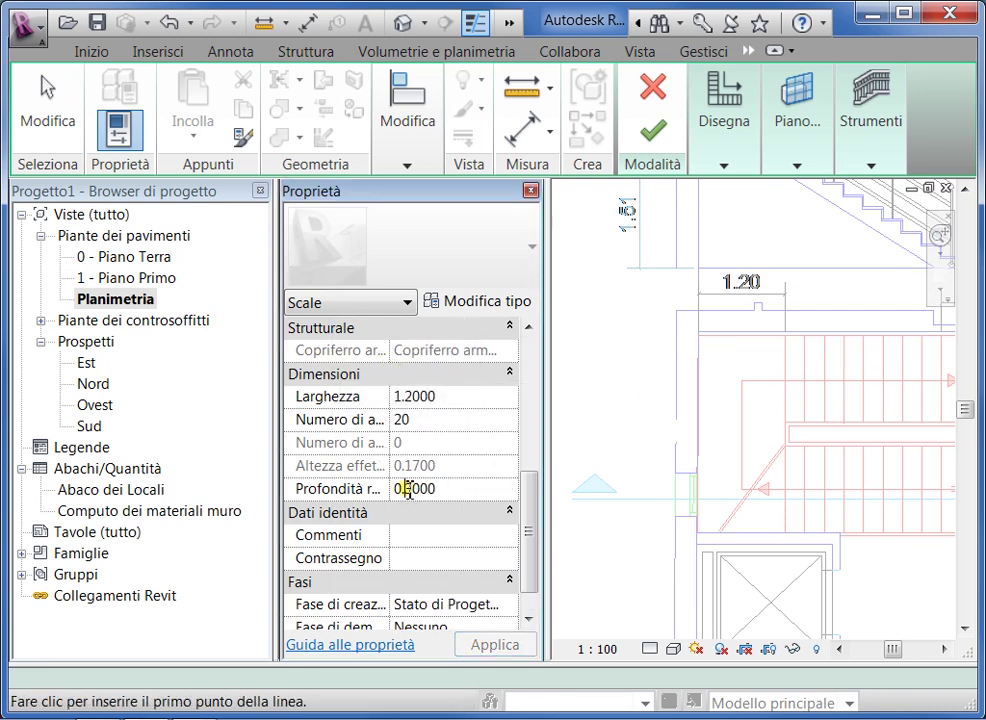
pyautogui.moveTo(405, 489); pyautogui.dragTo(471, 489)
pyautogui.press('Return')
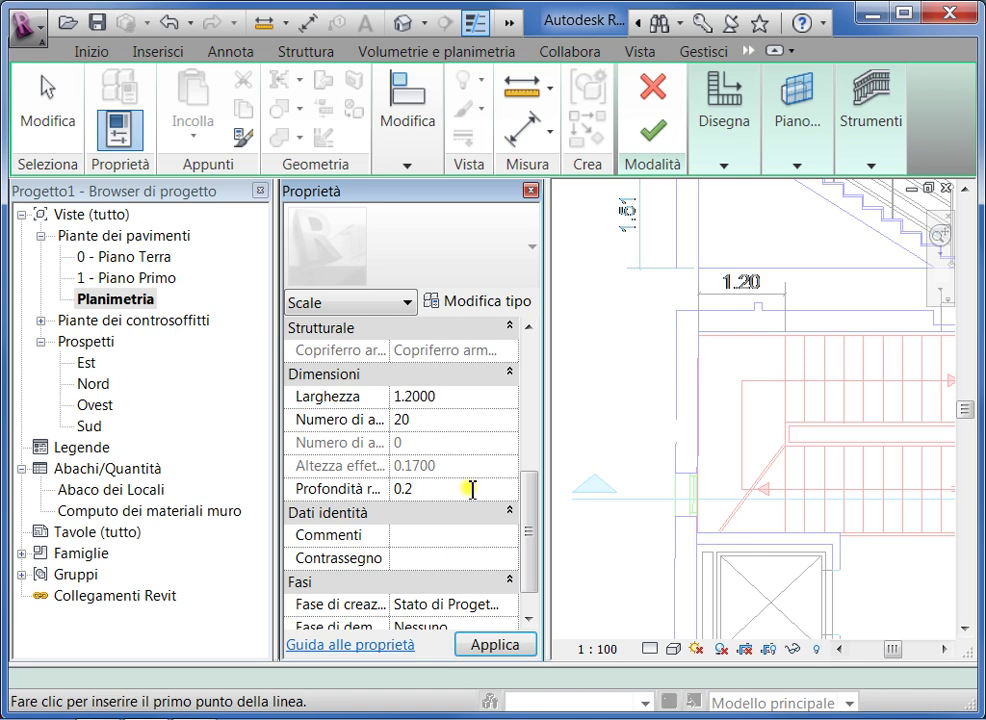
pyautogui.write('8')
pyautogui.press('Tab')
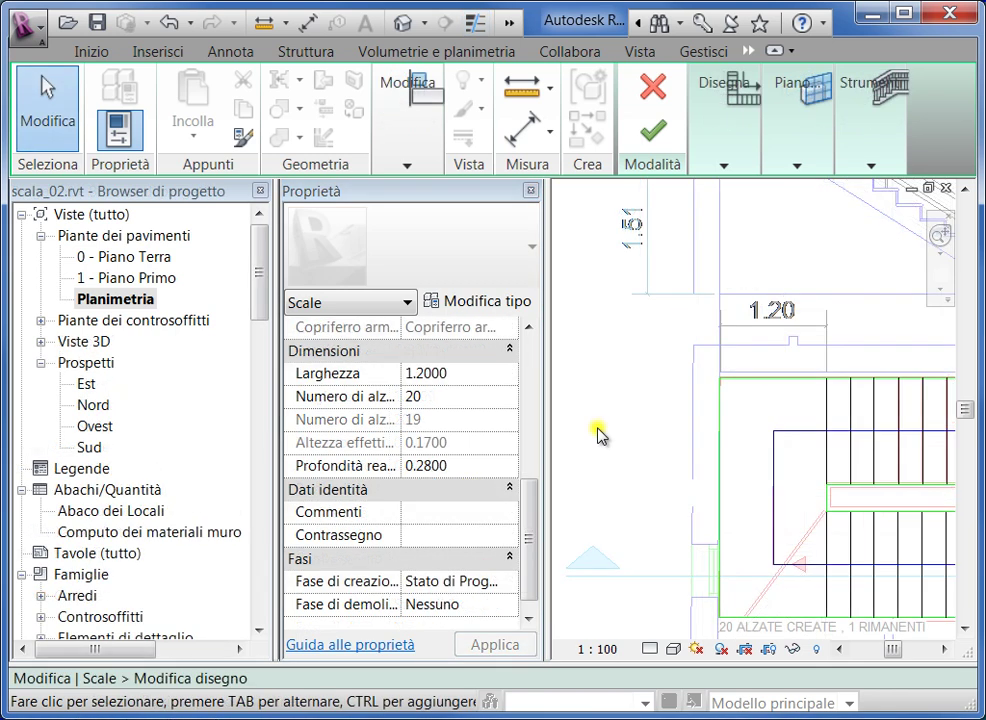
# Finish the stair sketch with Finish Edit Mode
pyautogui.moveTo(529, 522); pyautogui.dragTo(530, 374)
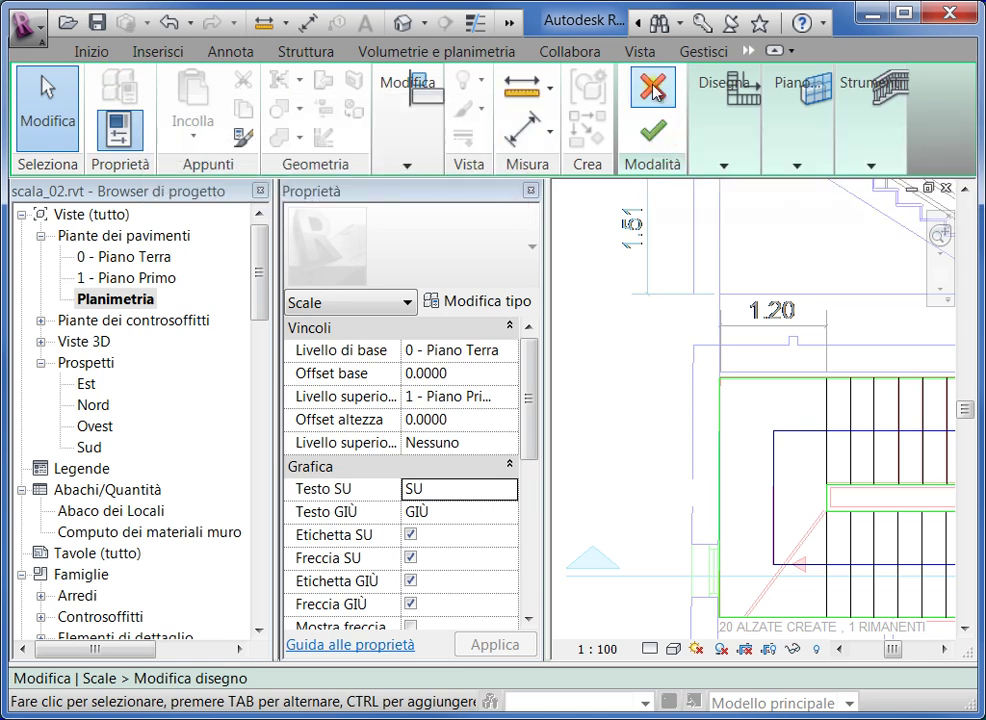
pyautogui.click(655, 143)
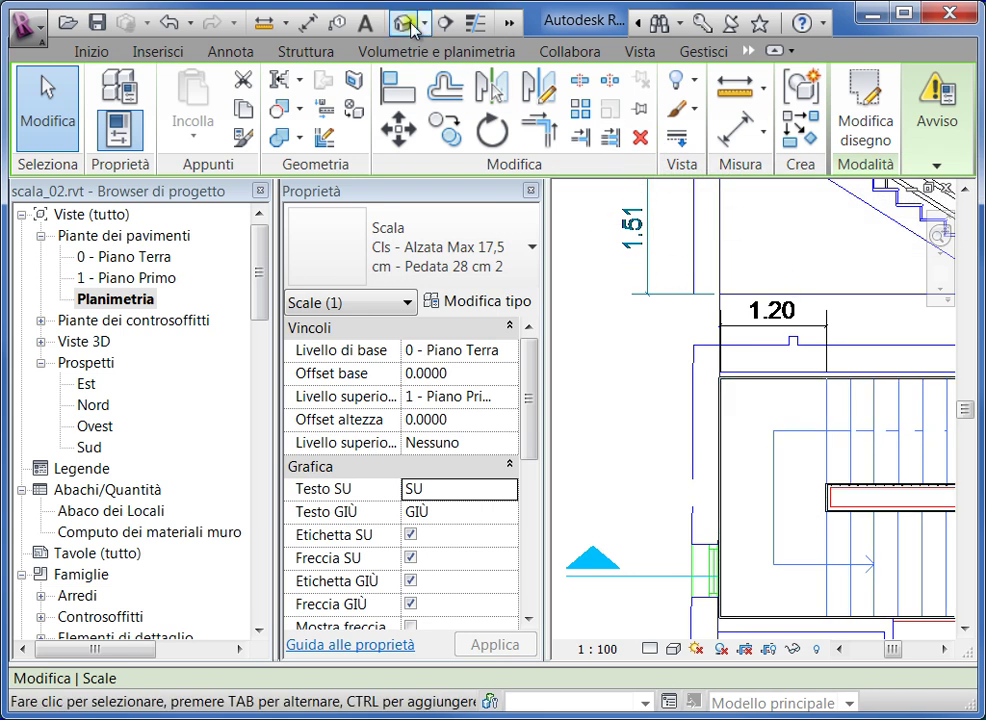
# Open the default 3D view and use the ViewCube to go from Top to an isometric view
pyautogui.click(474, 230)
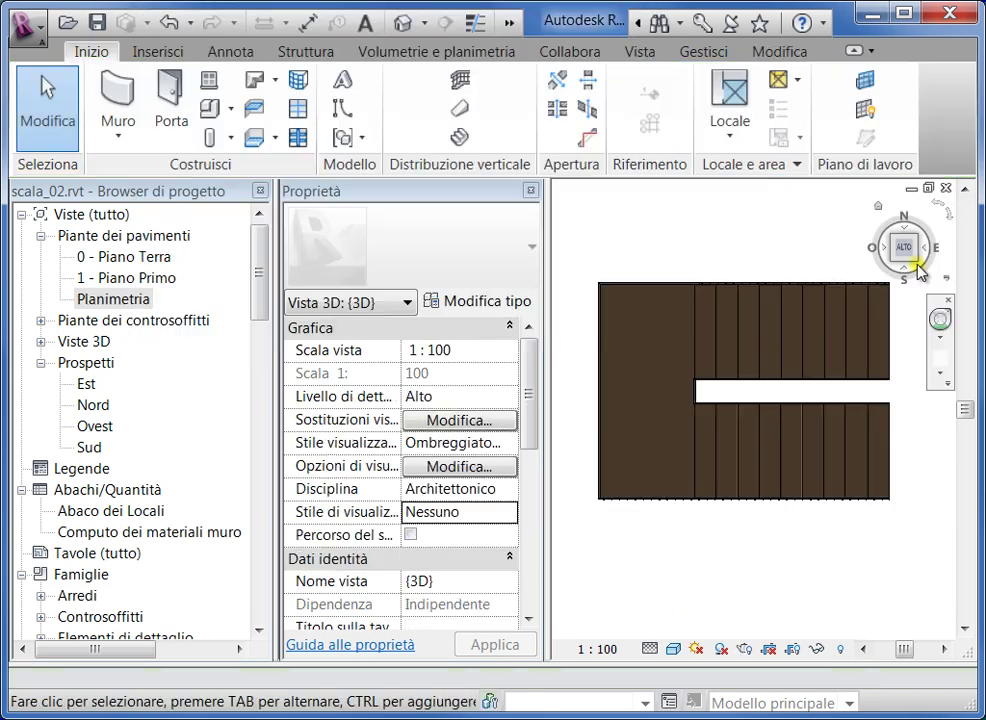
pyautogui.click(917, 263)
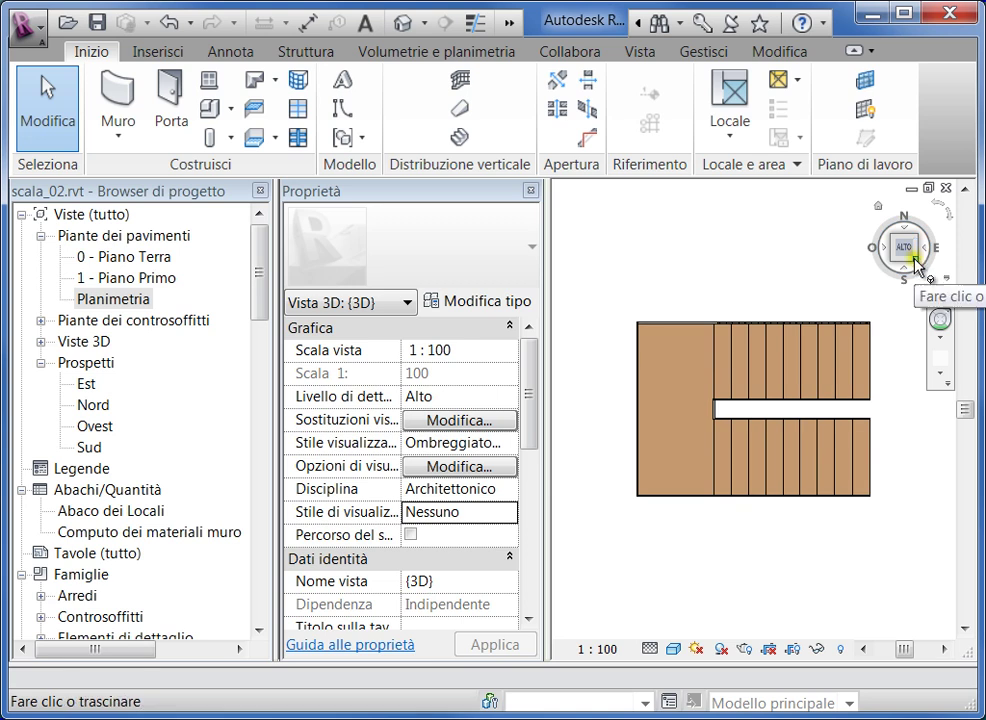
pyautogui.click(915, 256)
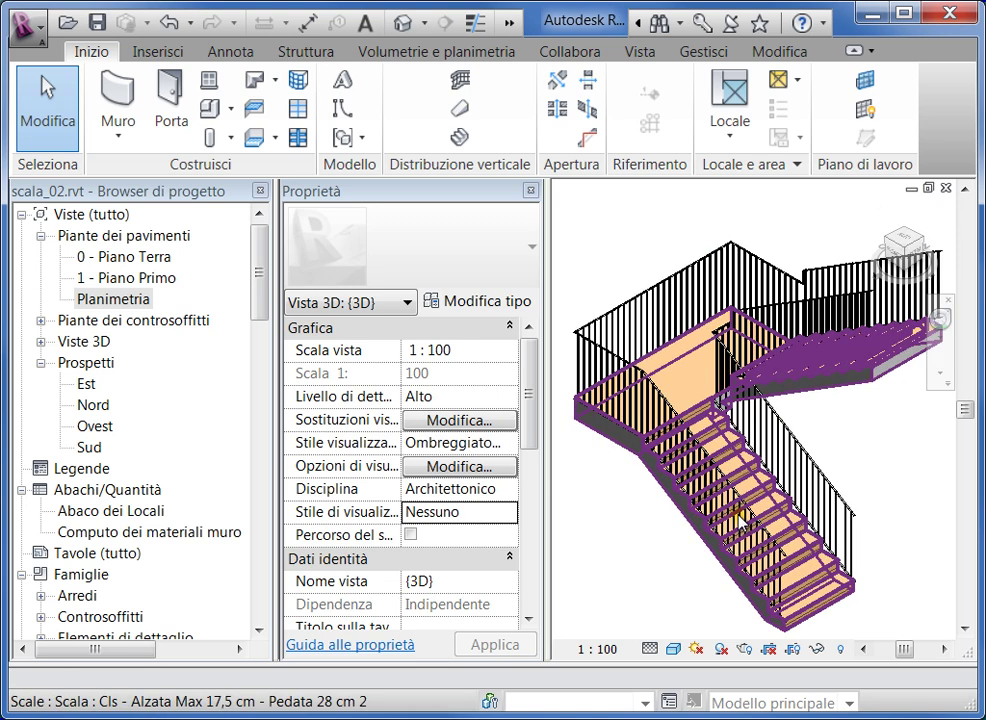